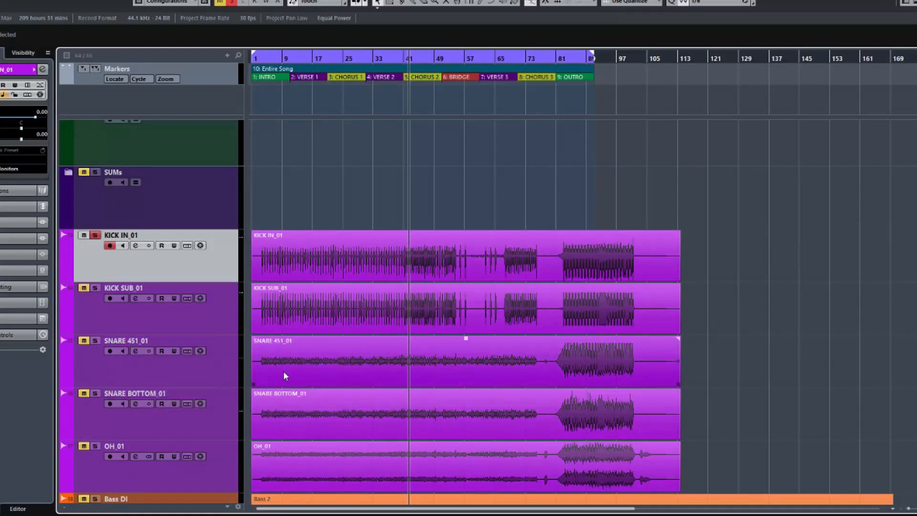
Step: Look over the drum and bass tracks and play back the soloed KICK IN_01 track from the start of CHORUS 2
scroll(283, 372, "down", 2)
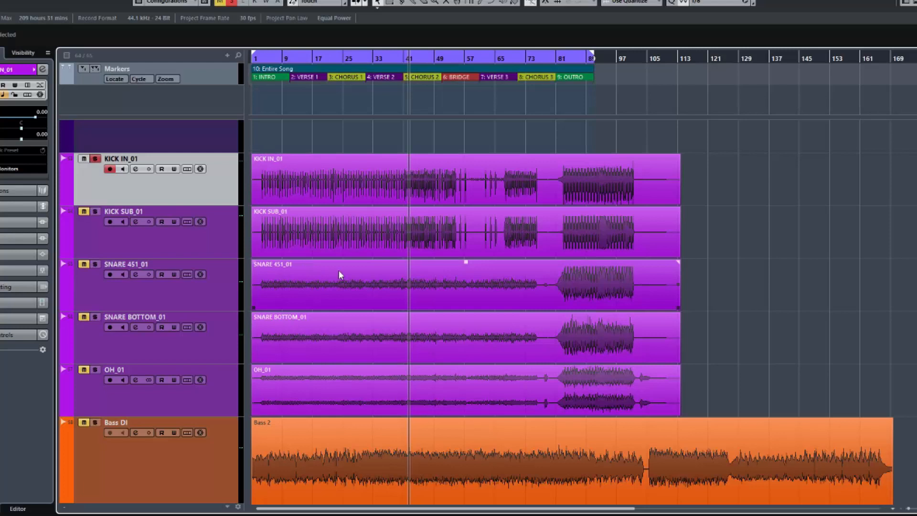
scroll(347, 286, "down", 2)
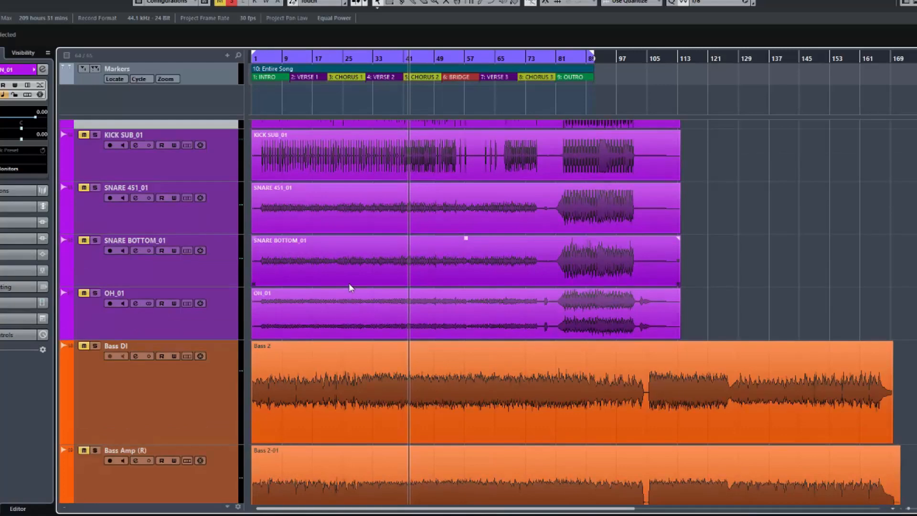
scroll(350, 300, "down", 2)
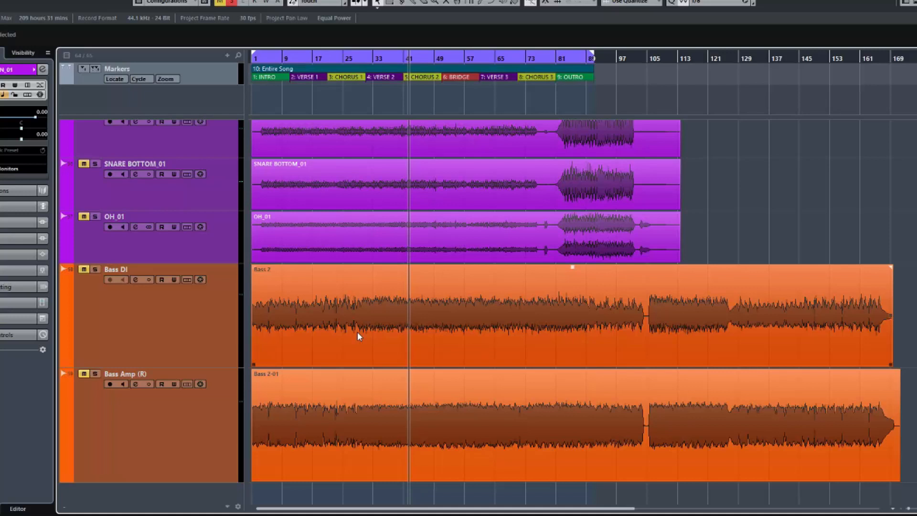
scroll(357, 331, "up", 3)
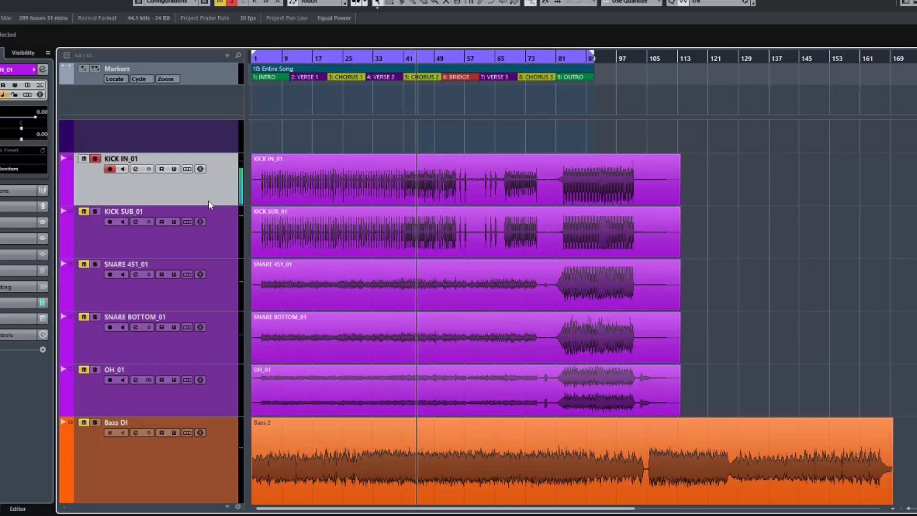
key("space")
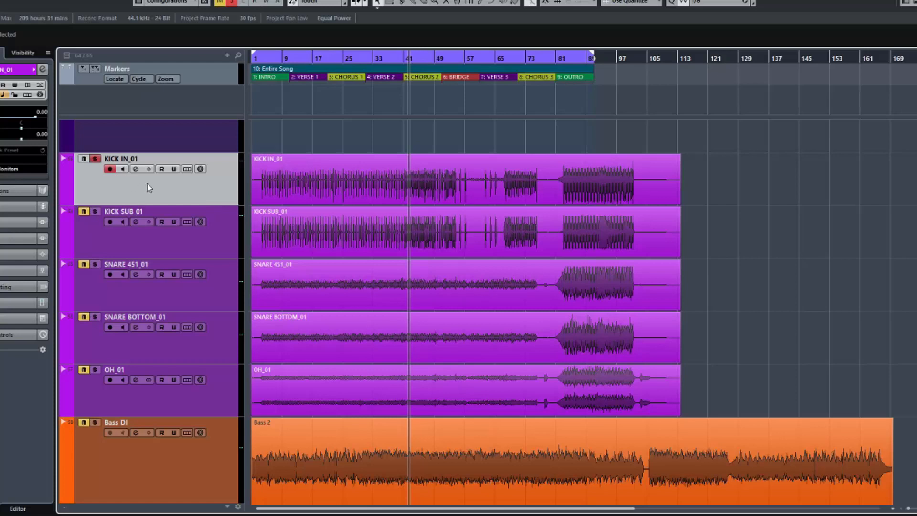
Step: Move the solo from KICK IN_01 to KICK SUB_01 and play the sub kick on its own
left_click(95, 159)
left_click(95, 212)
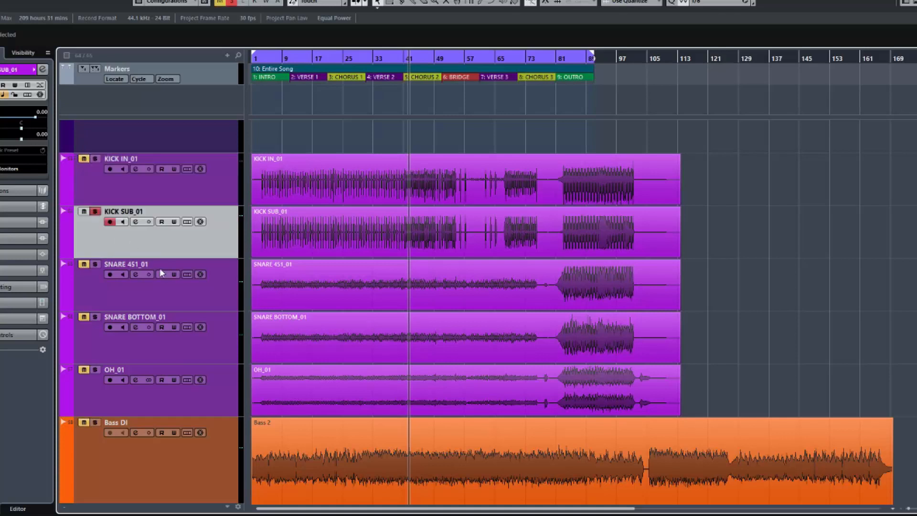
key("space")
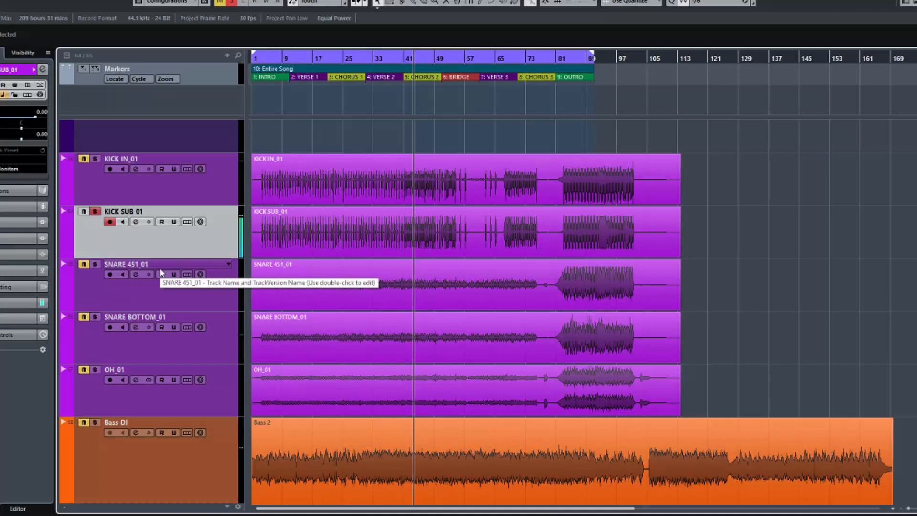
key("space")
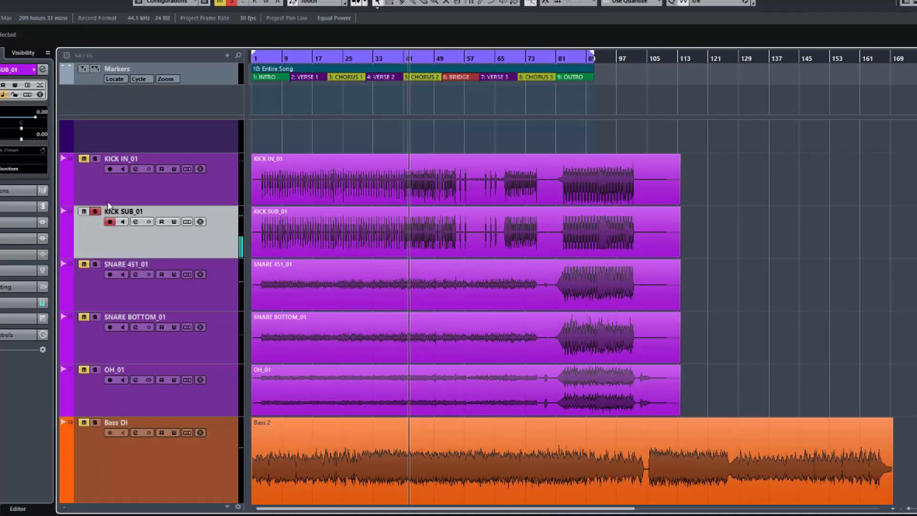
Step: Play KICK IN_01 in solo while switching KICK SUB_01's solo on and off to compare the kick with and without the sub
left_click(95, 160)
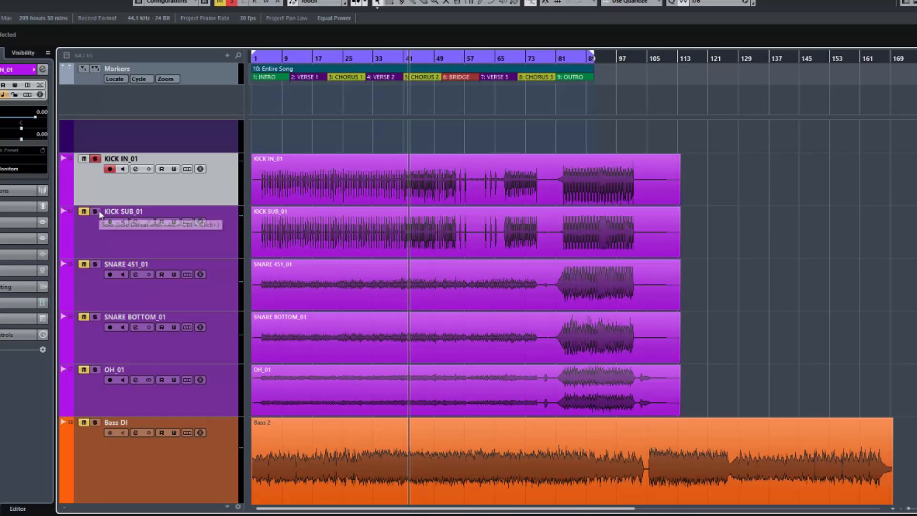
key("space")
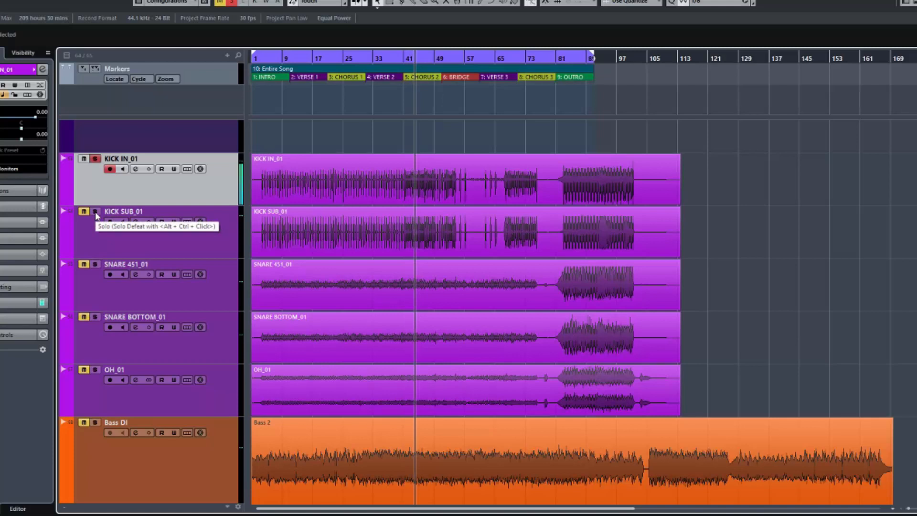
left_click(95, 213)
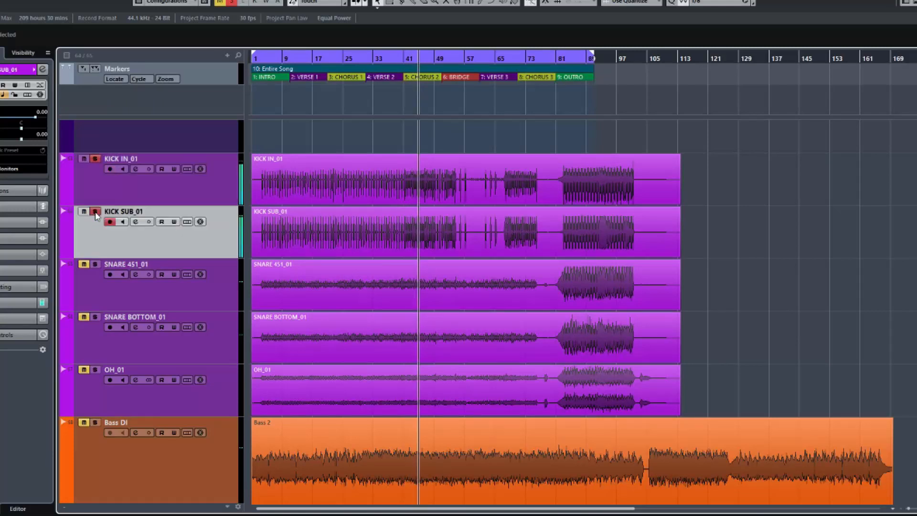
left_click(96, 212)
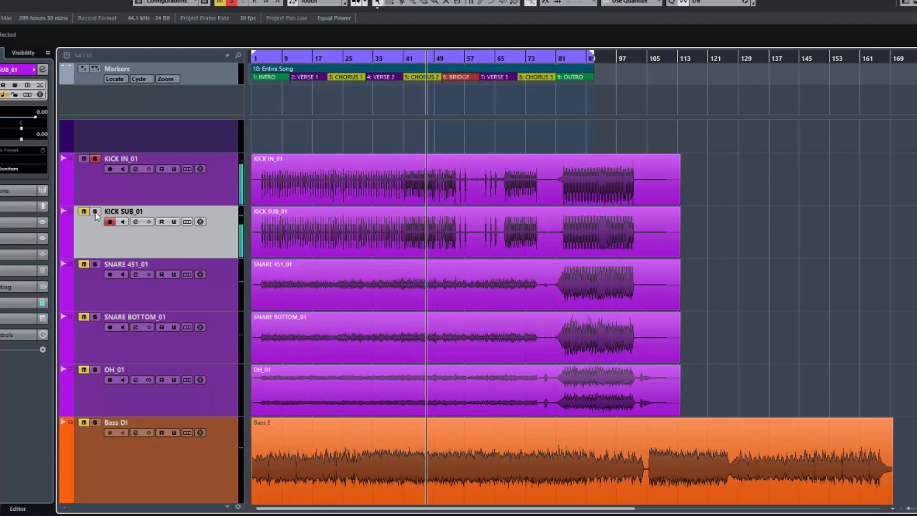
left_click(95, 213)
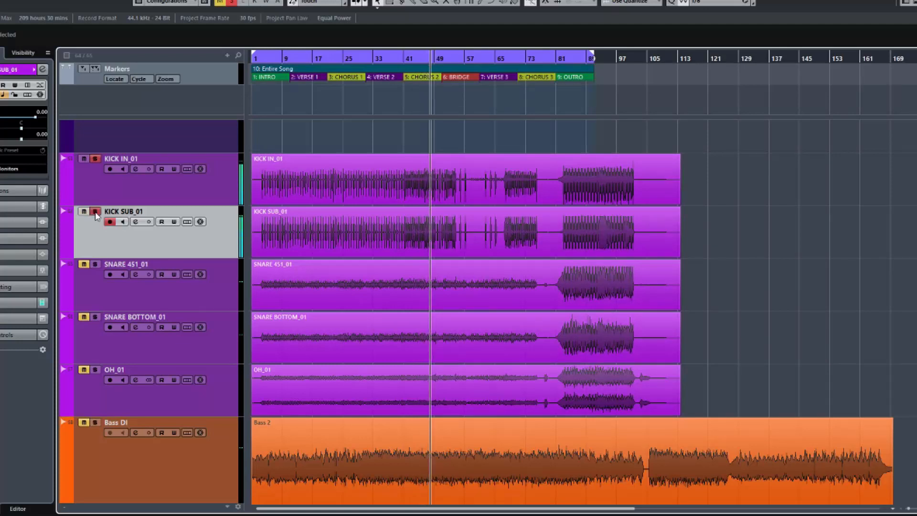
left_click(95, 213)
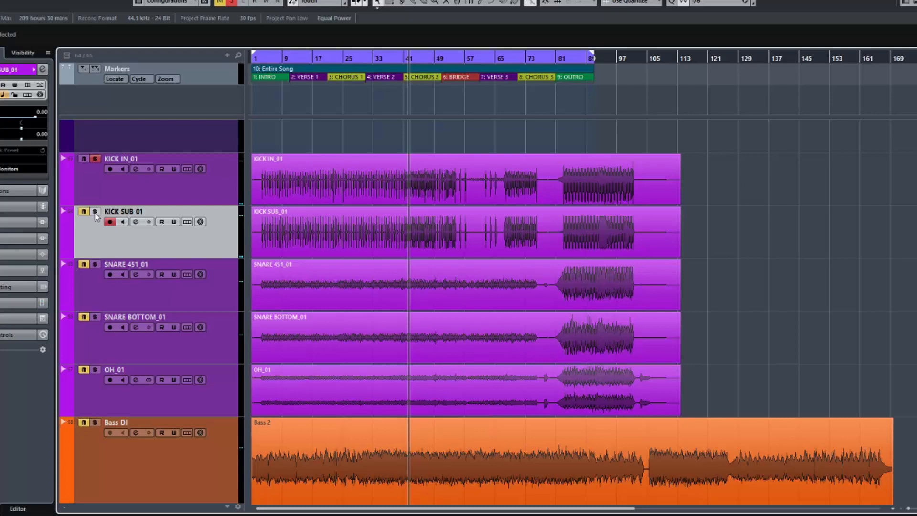
Step: Open KICK SUB_01's channel settings clear of the track list and invert its phase to 180°
left_click(135, 222)
left_click_drag(401, 38, 595, 93)
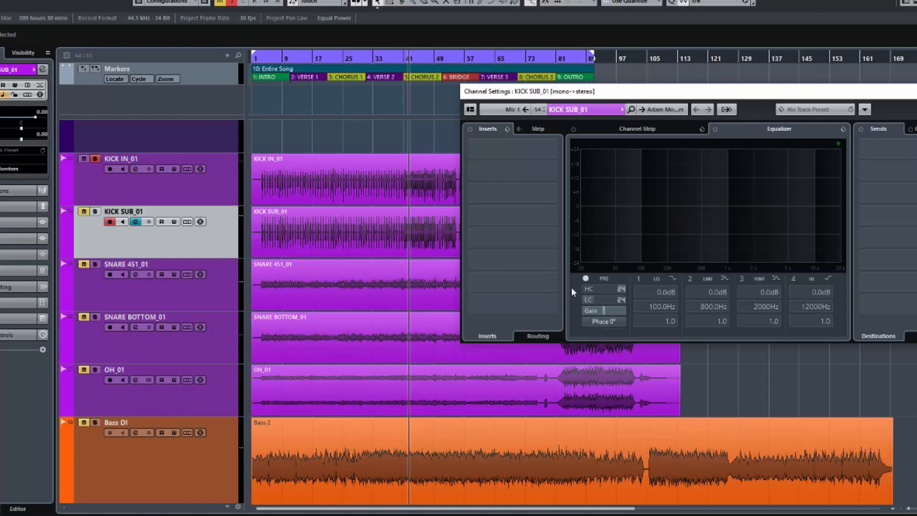
left_click(602, 321)
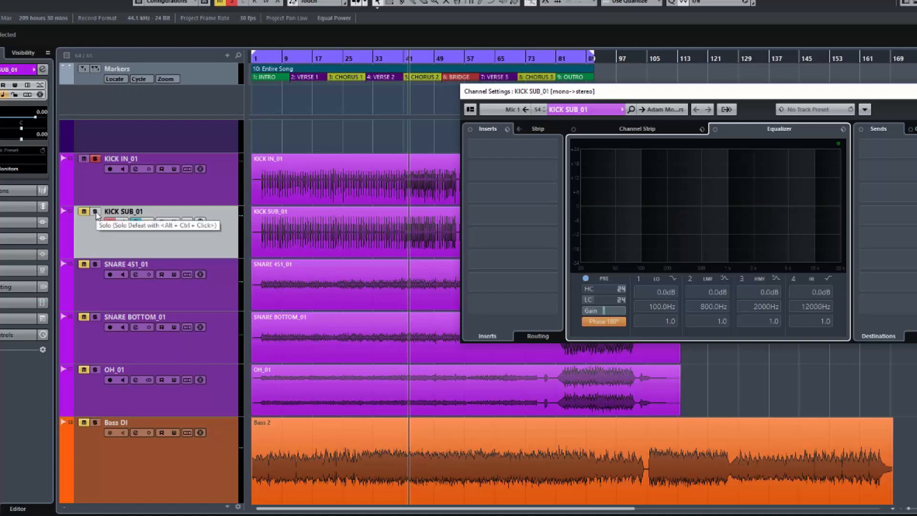
Step: Play KICK IN_01 and toggle the phase-inverted KICK SUB_01 in and out of solo to compare the combined sound
key("space")
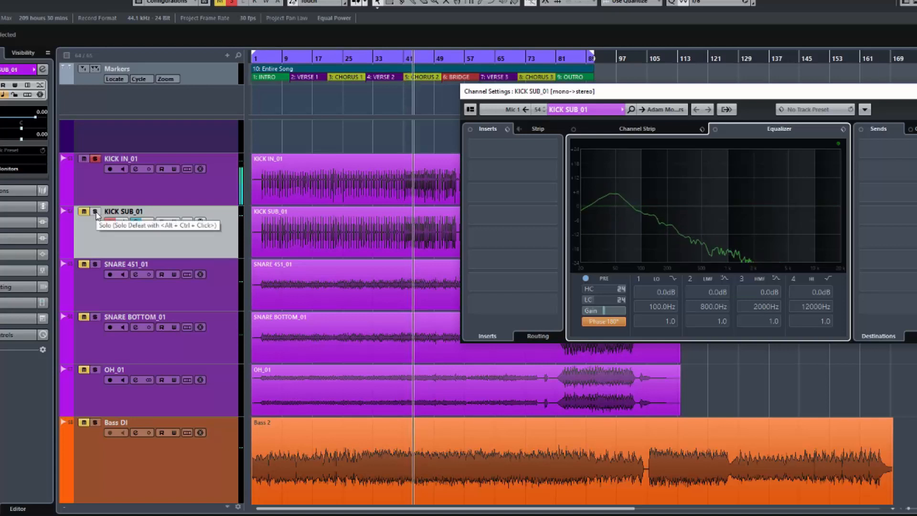
left_click(96, 212)
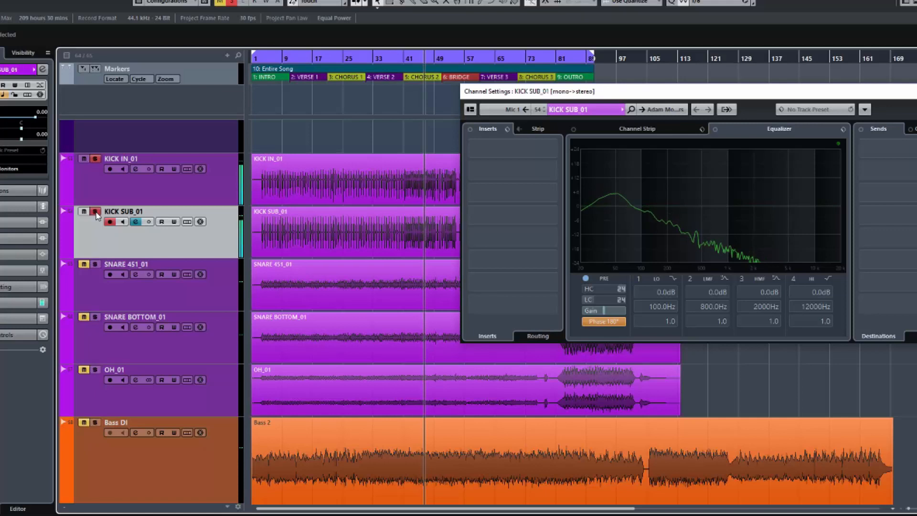
left_click(96, 212)
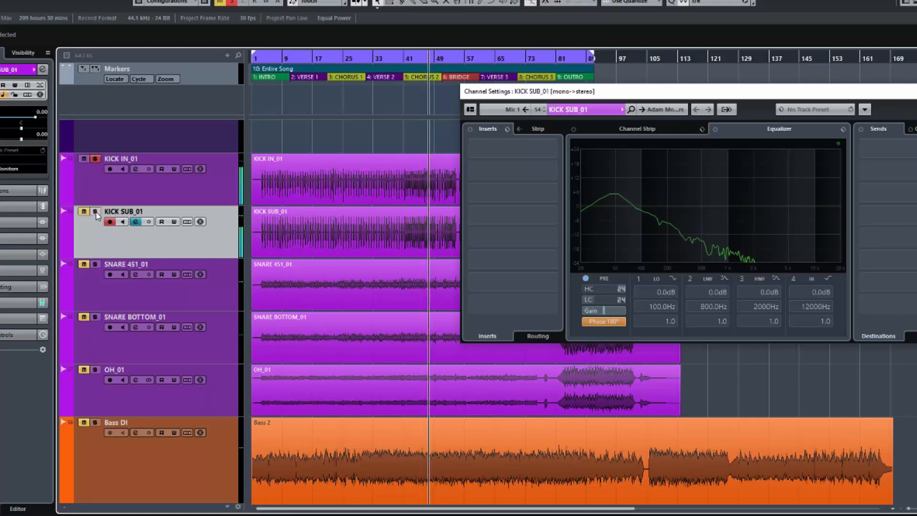
left_click(96, 212)
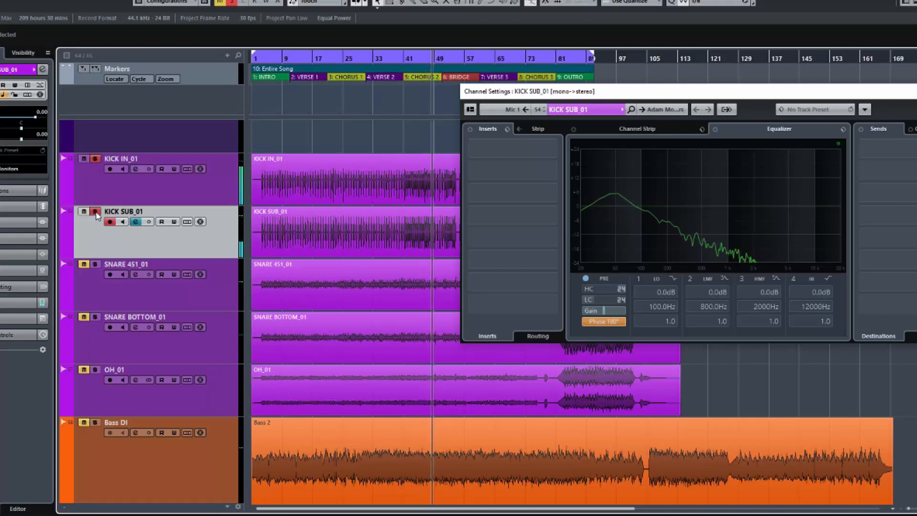
left_click(96, 212)
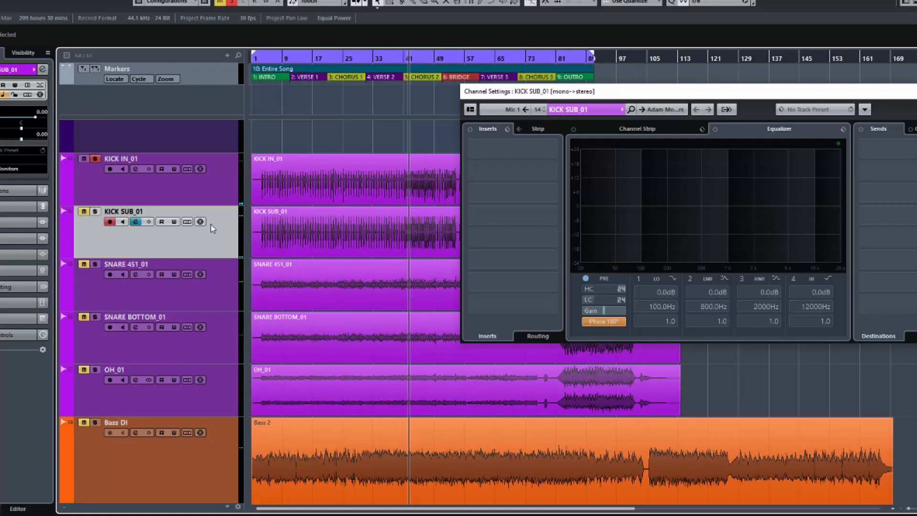
Step: Play both kick tracks in solo, compare KICK SUB_01's phase at 0° and 180°, and leave it at 0°
key("s")
key("space")
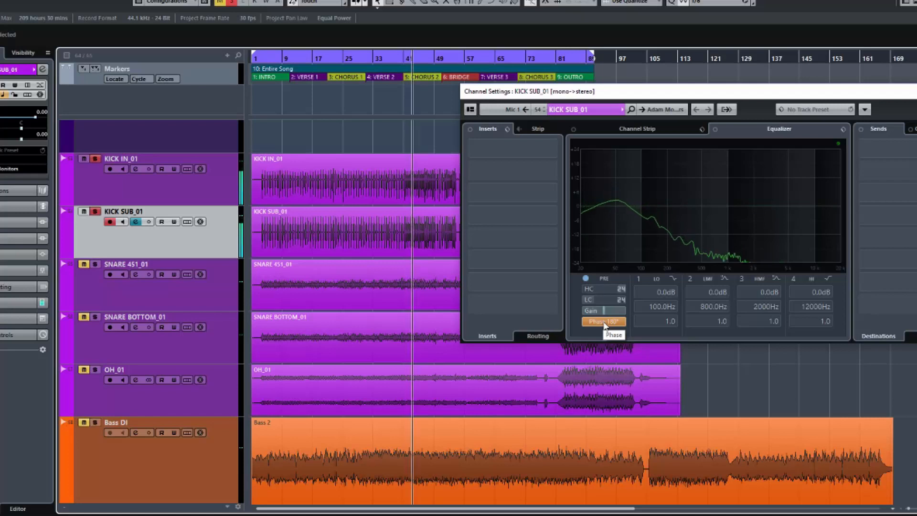
left_click(604, 322)
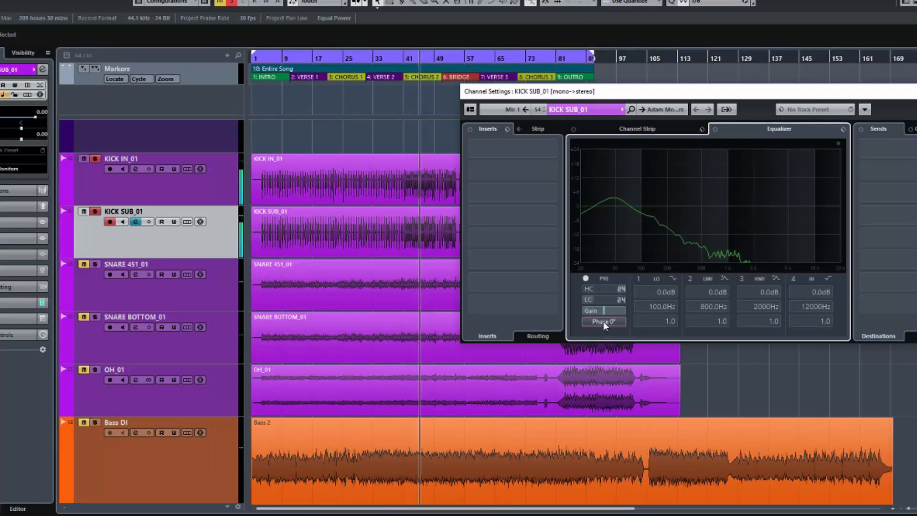
left_click(603, 321)
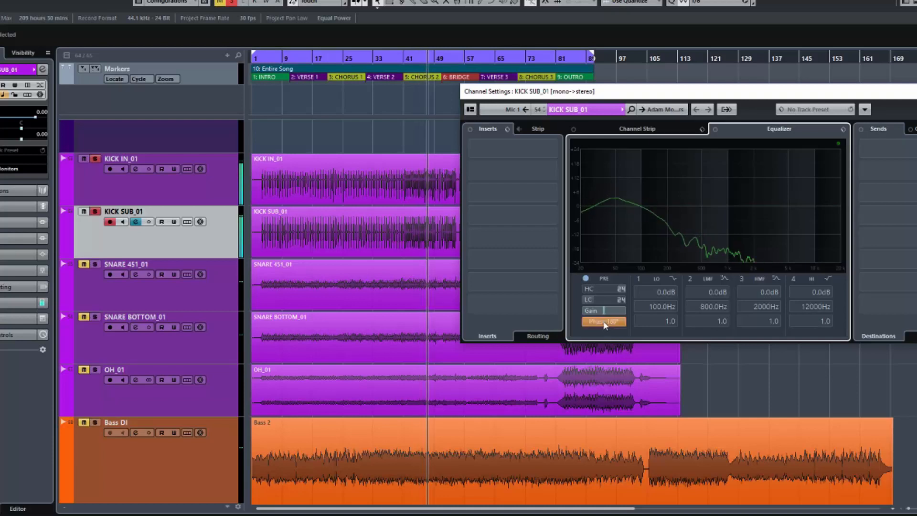
left_click(604, 321)
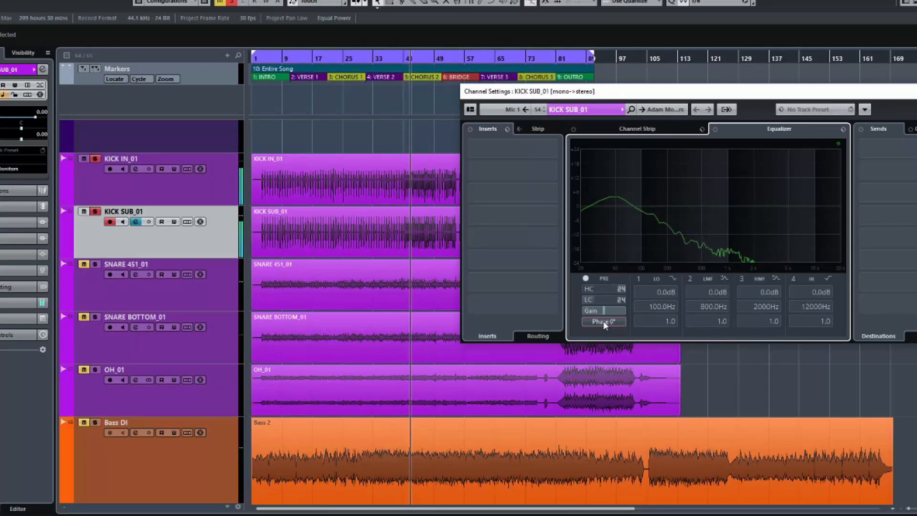
left_click(604, 322)
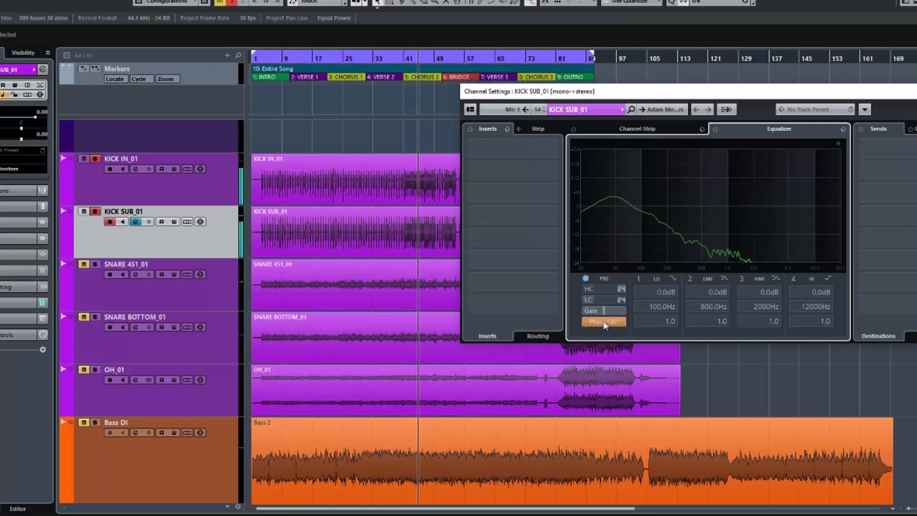
left_click(604, 322)
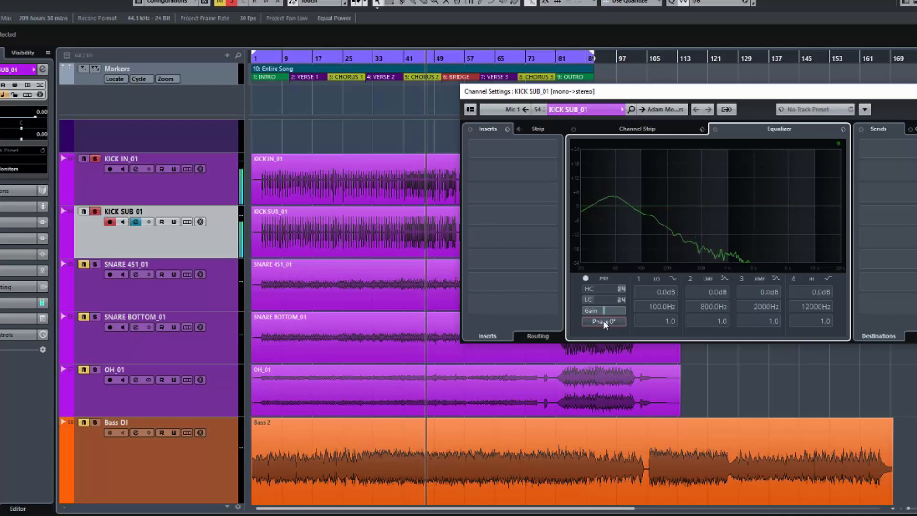
left_click(603, 322)
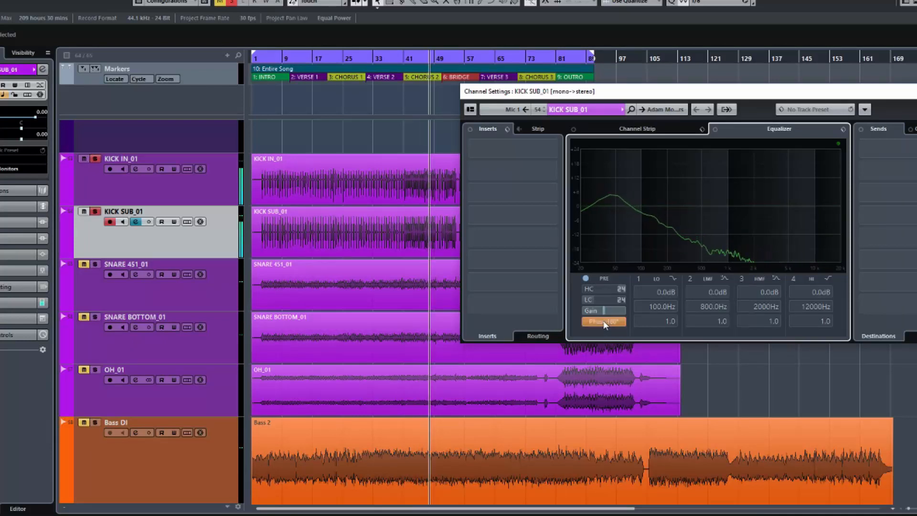
left_click(604, 321)
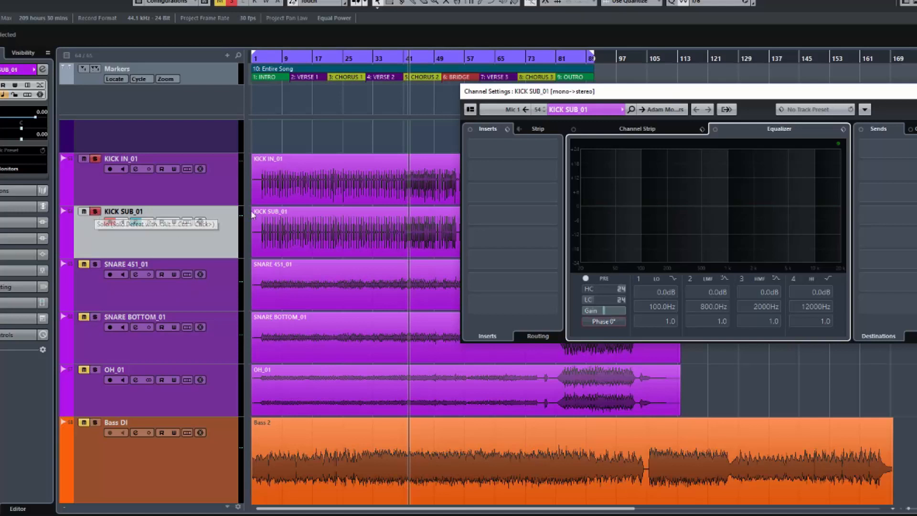
Step: Take both kick tracks out of solo and play SNARE 451_01 on its own
left_click(95, 211)
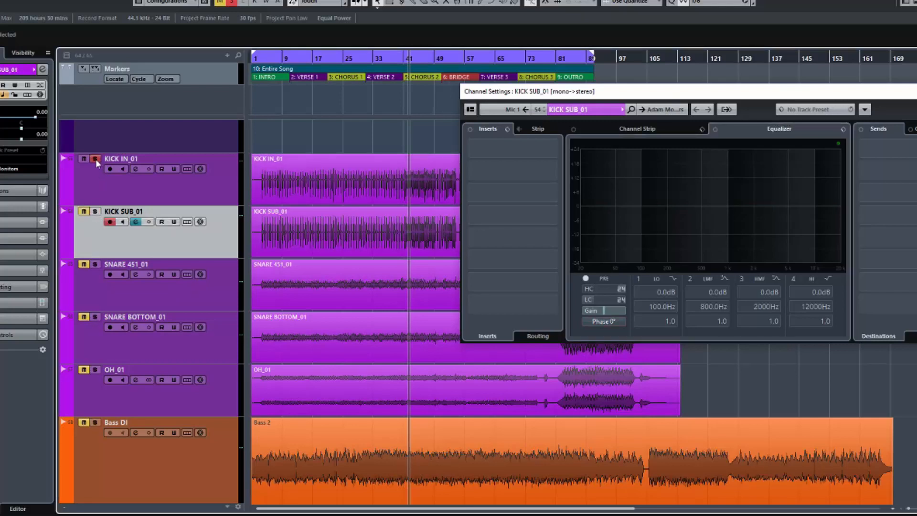
left_click(96, 159)
left_click(96, 264)
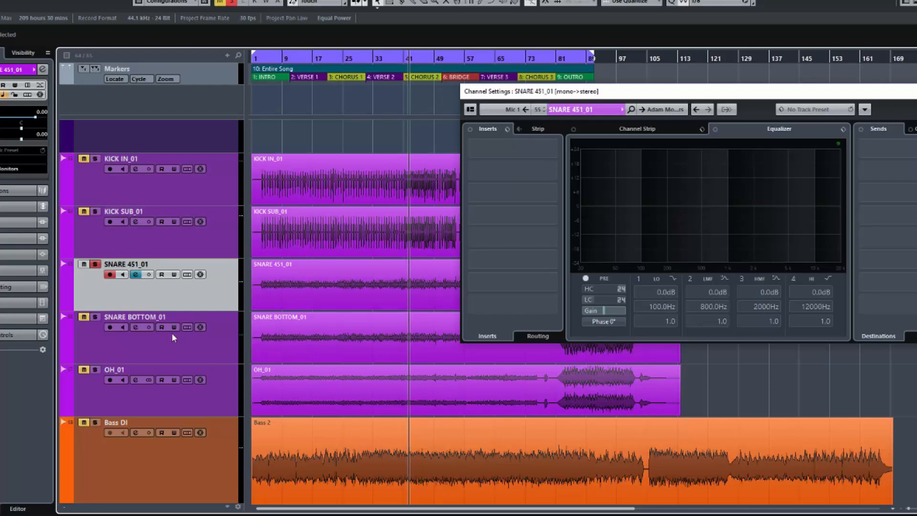
key("space")
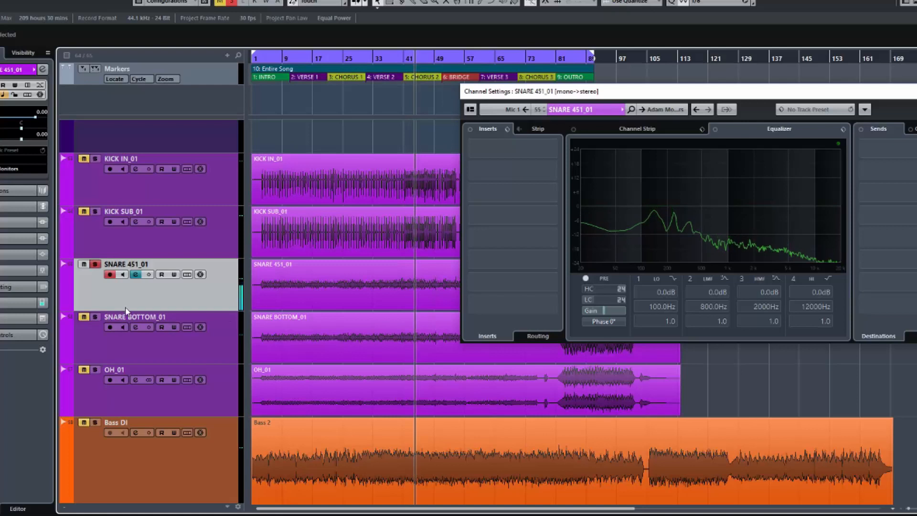
key("space")
Step: Play SNARE BOTTOM_01 in solo instead of SNARE 451_01, and return the solo to SNARE 451_01
left_click(96, 264)
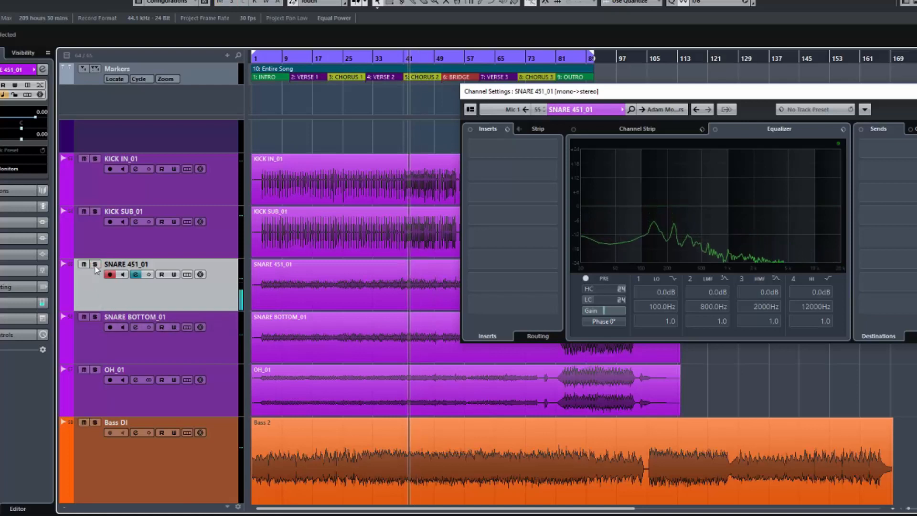
left_click(96, 317)
key("space")
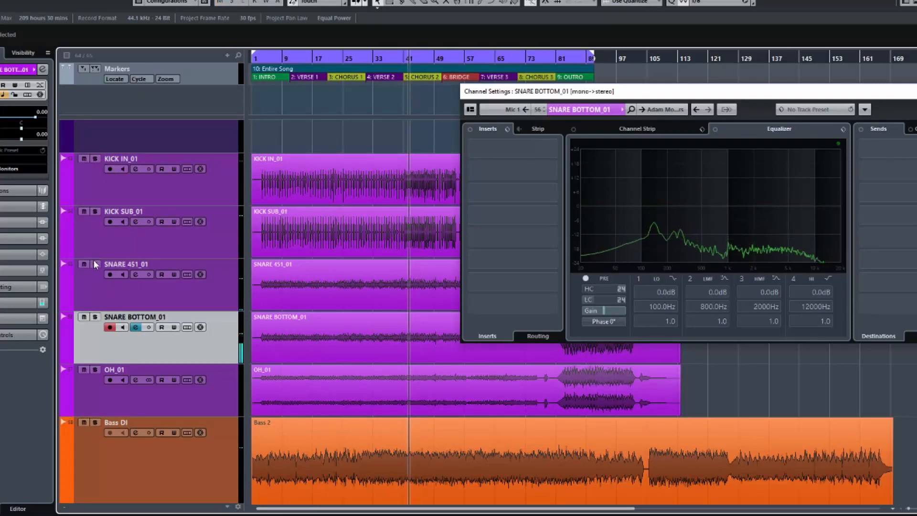
left_click(116, 294)
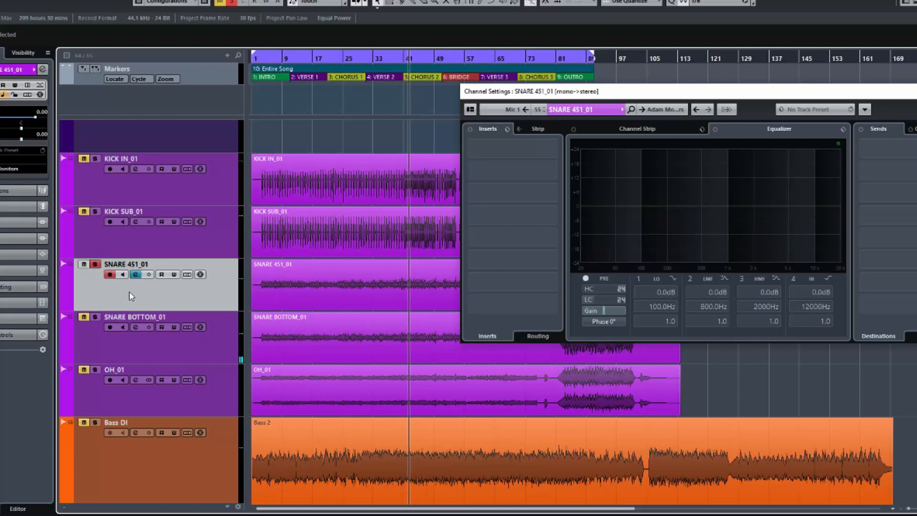
Step: Toggle SNARE BOTTOM_01 in and out of solo during playback alongside SNARE 451_01, leaving both soloed, and stop playback
left_click(96, 318)
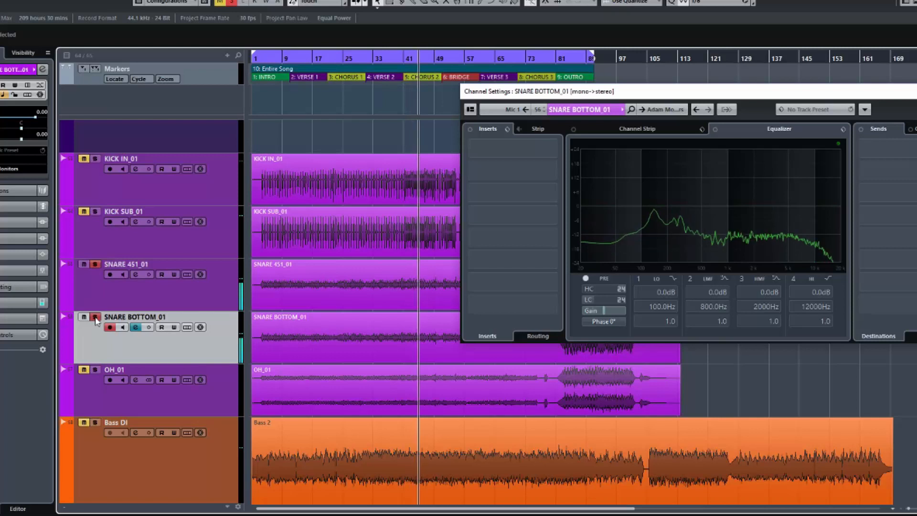
left_click(96, 318)
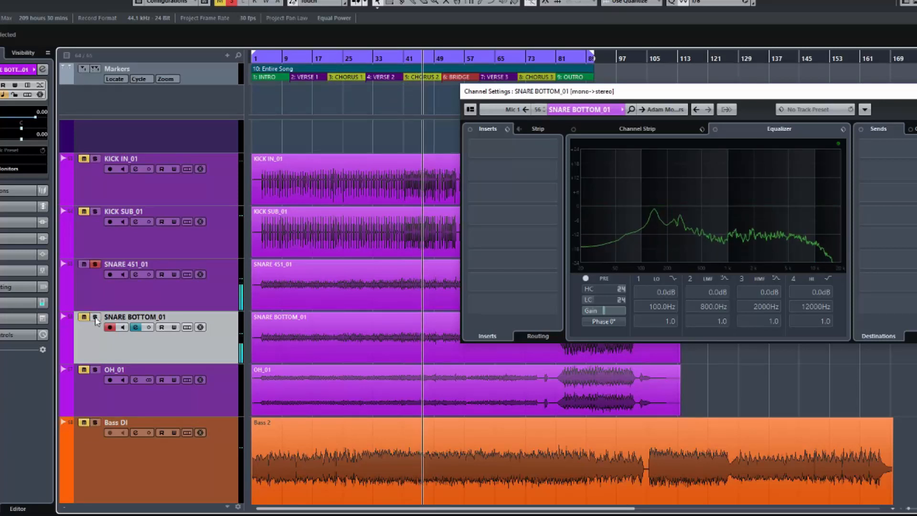
left_click(95, 318)
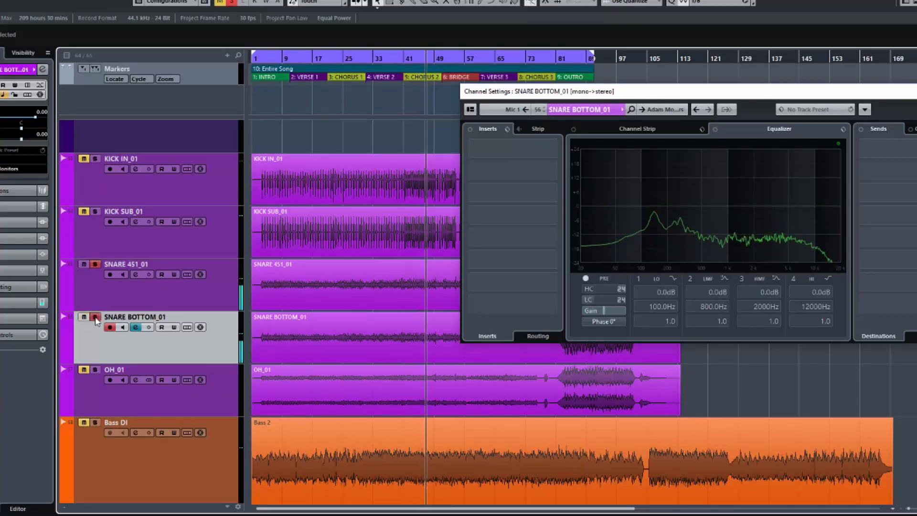
key("space")
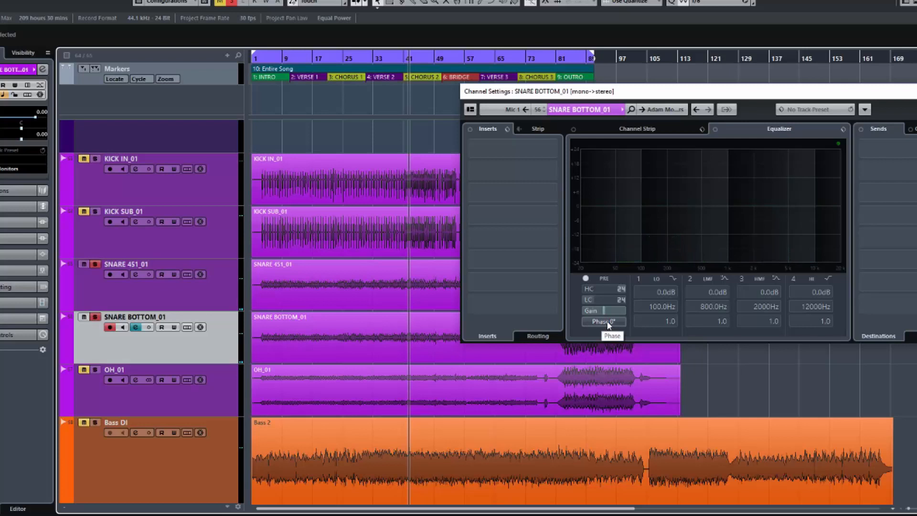
Step: Play both soloed snare tracks, compare SNARE BOTTOM_01's phase at 0° and 180°, and return it to 0°
key("space")
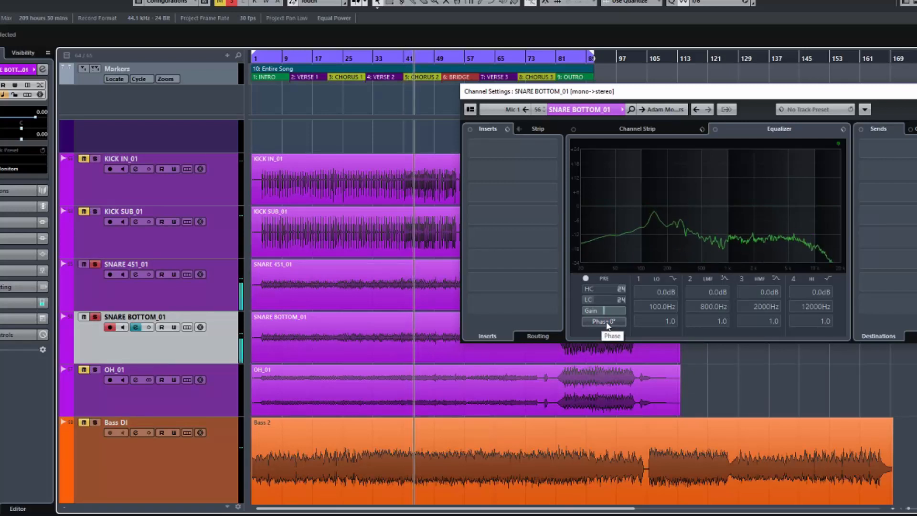
left_click(604, 321)
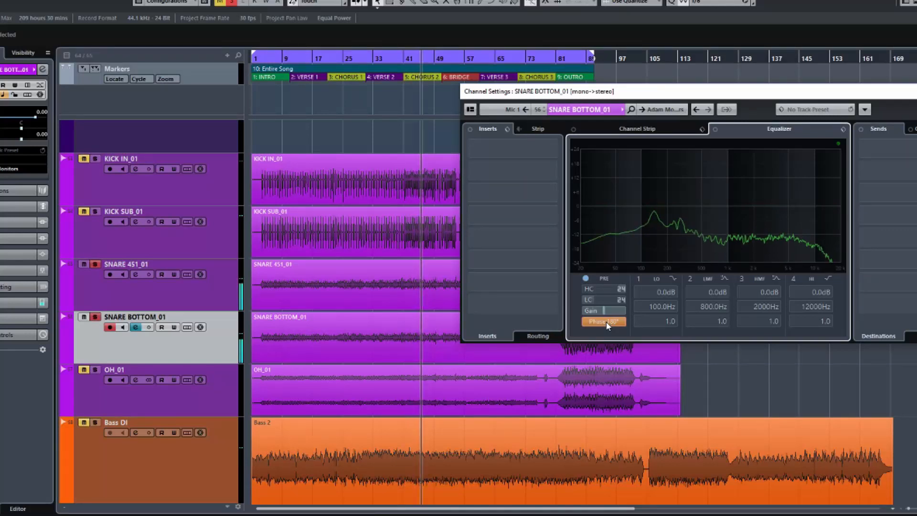
left_click(603, 322)
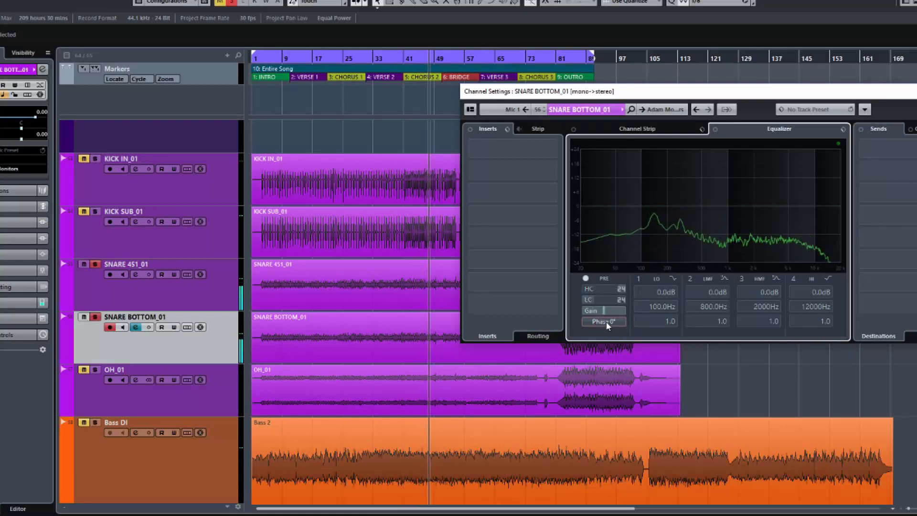
left_click(604, 322)
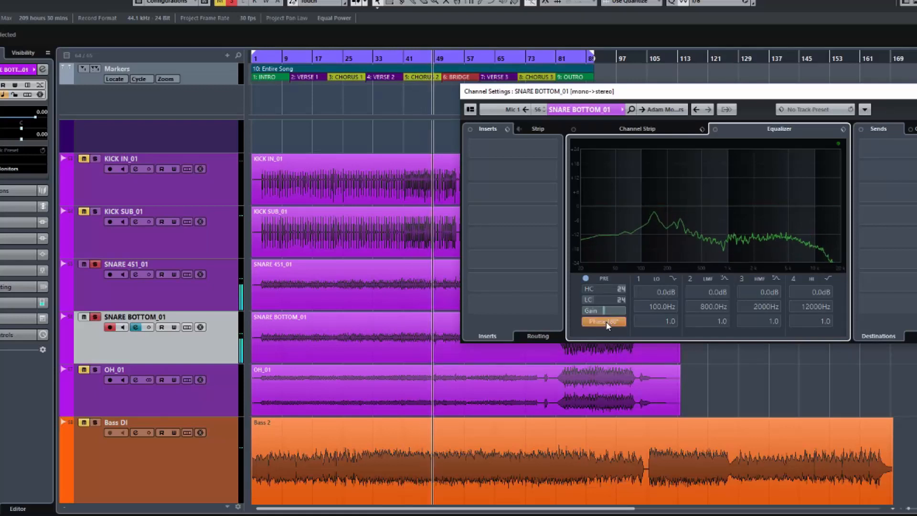
key("space")
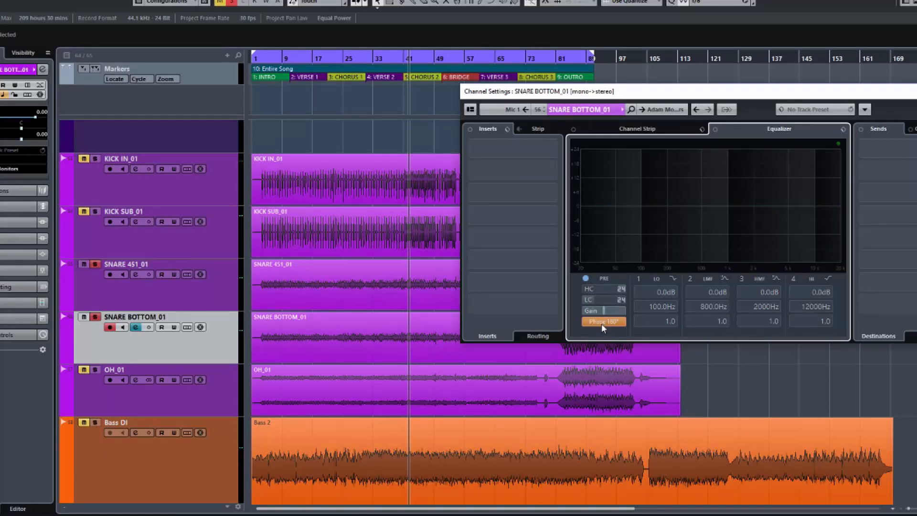
left_click(604, 323)
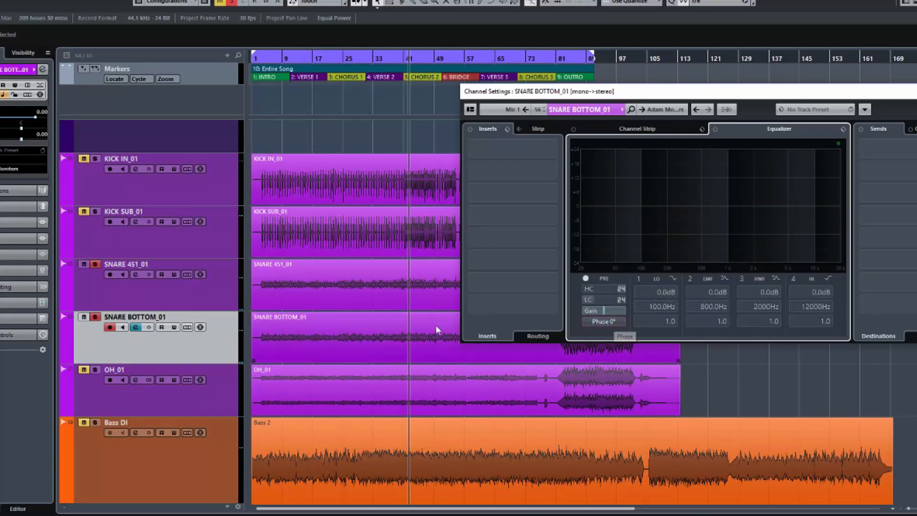
Step: Apply the Phase Reverse process to the SNARE BOTTOM_01 audio clip
left_click(383, 349)
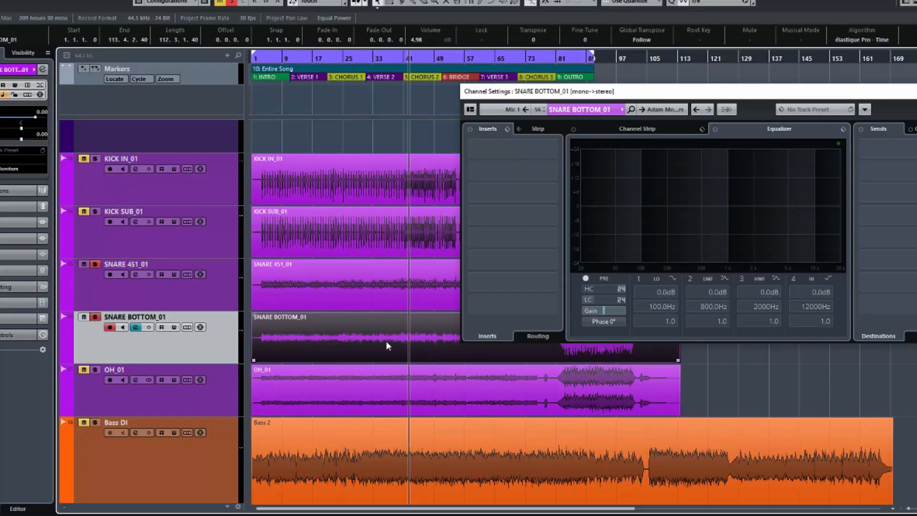
right_click(386, 340)
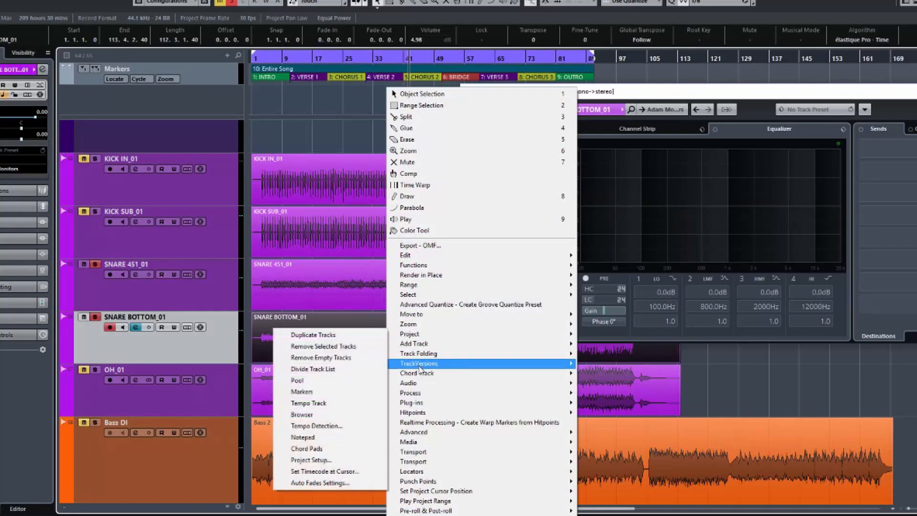
mouse_move(419, 385)
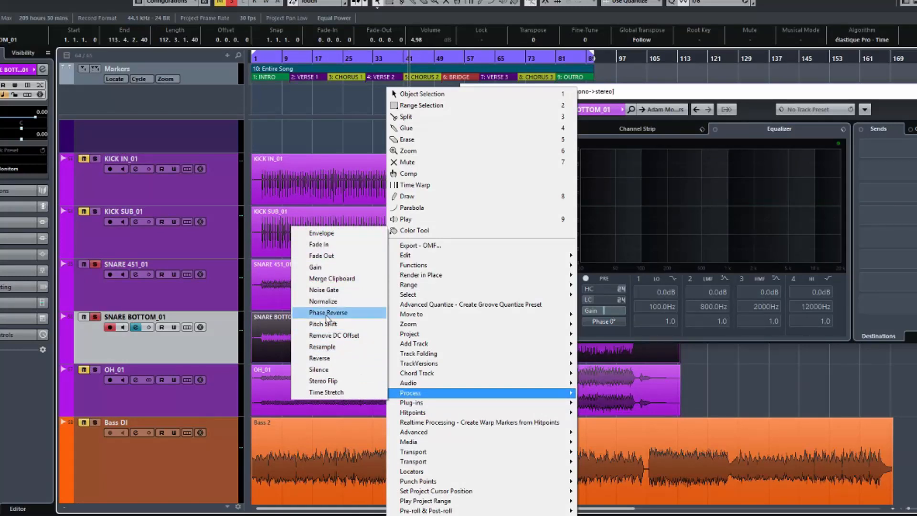
left_click(326, 314)
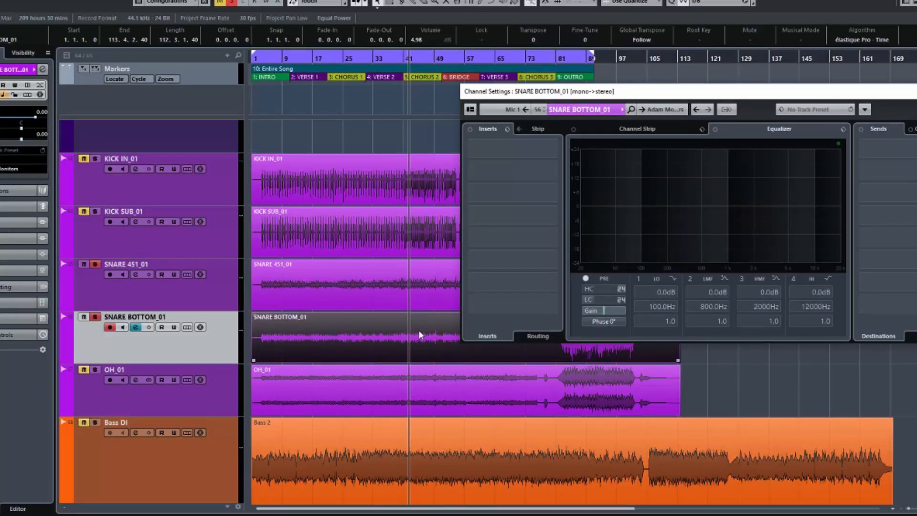
Step: Play the snares again after the clip processing, switch SNARE BOTTOM_01's channel phase to 180° and back to 0°, and stop playback
key("space")
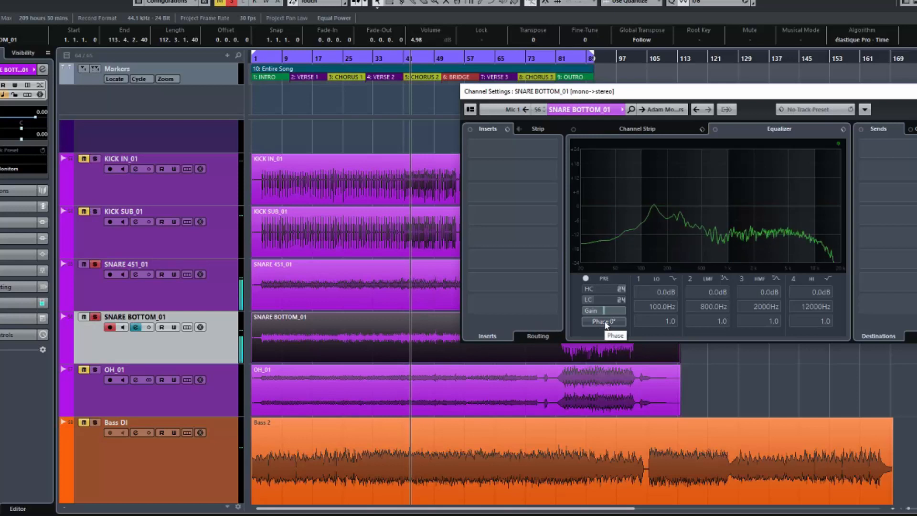
left_click(606, 322)
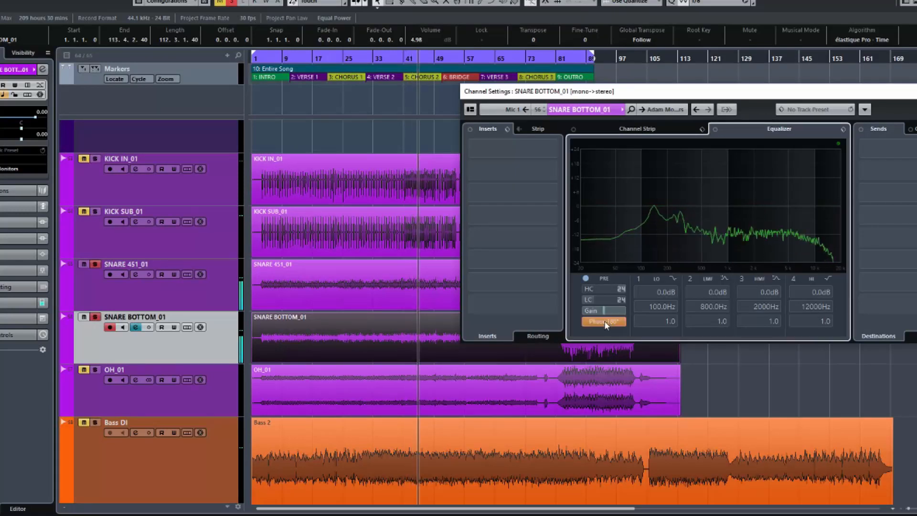
left_click(606, 323)
key("space")
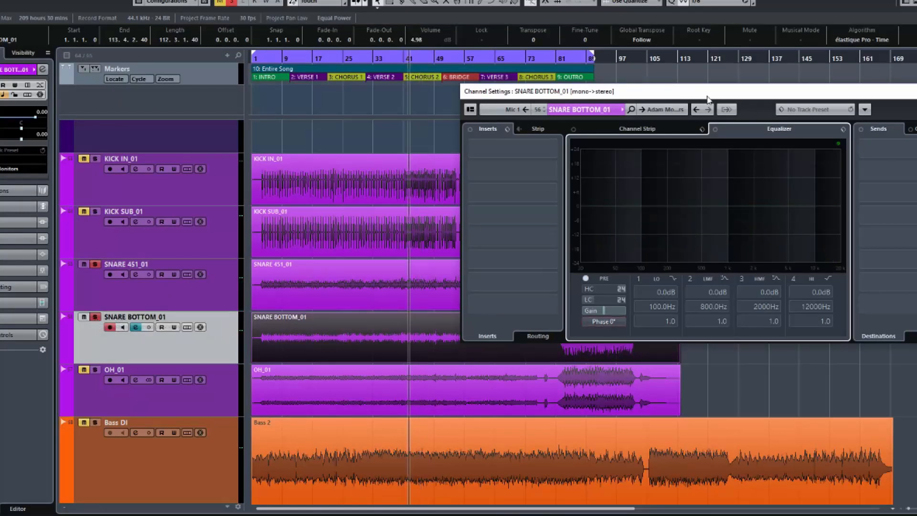
Step: Close the channel settings and roughly double the heights of the SNARE 451_01 and SNARE BOTTOM_01 tracks
left_click(421, 314)
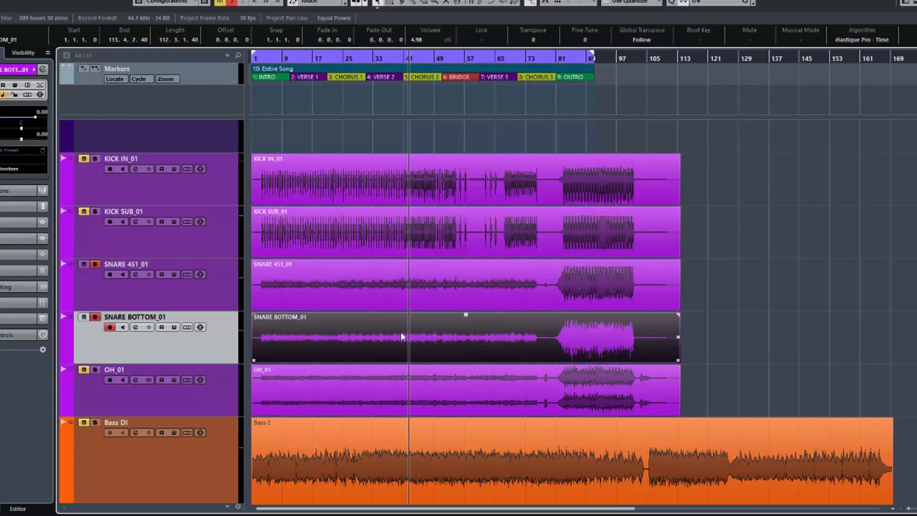
left_click(402, 293)
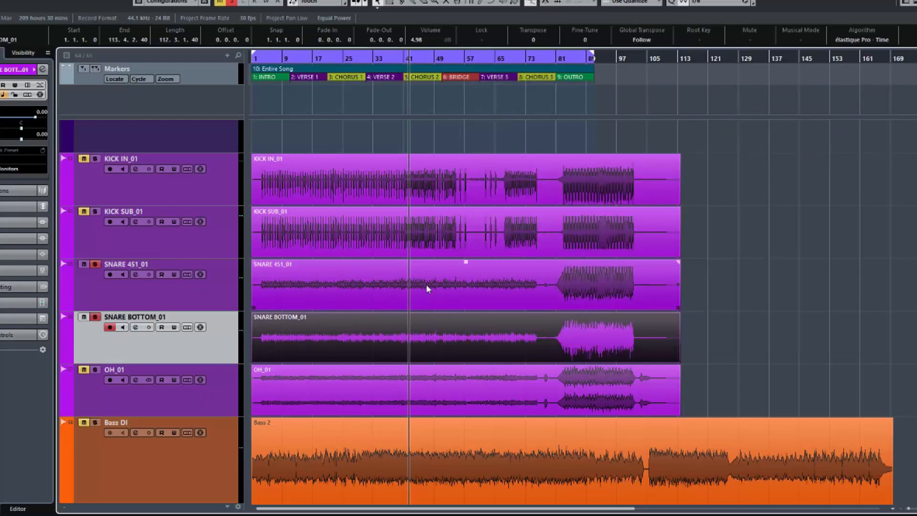
left_click(222, 257)
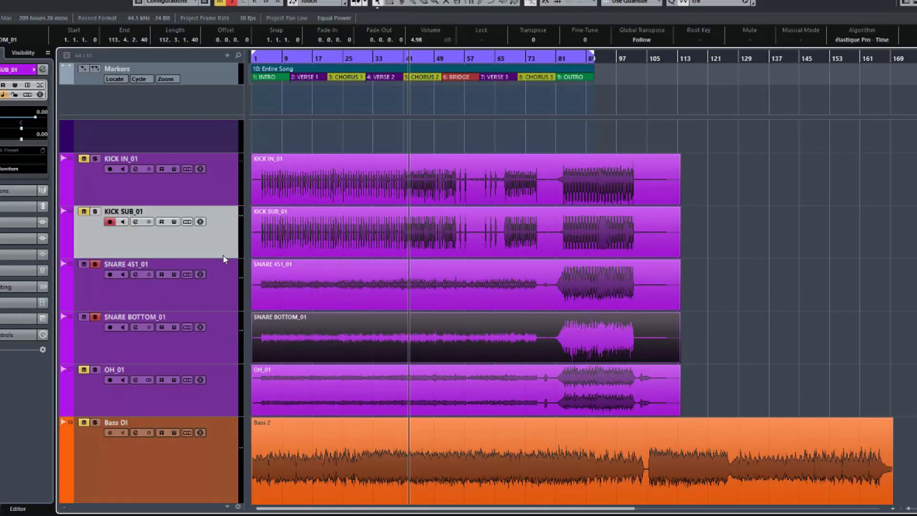
left_click_drag(220, 309, 223, 362)
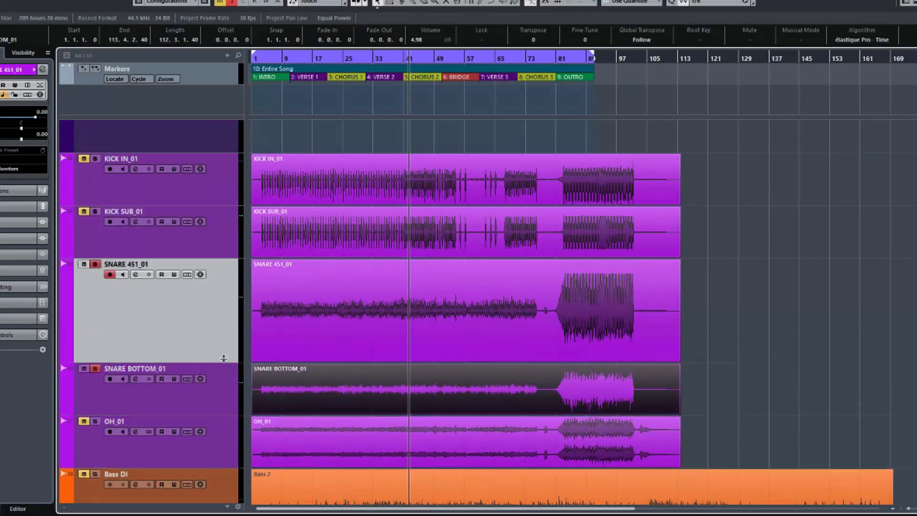
left_click(225, 418)
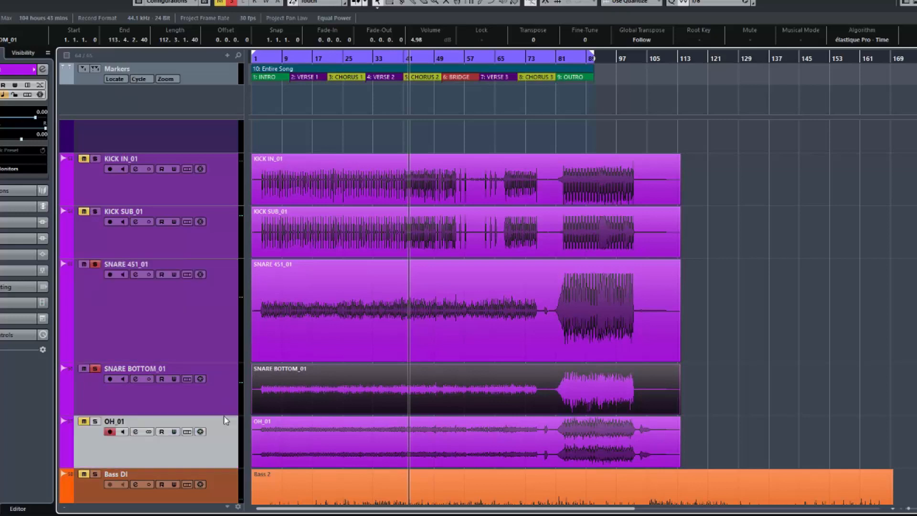
left_click_drag(223, 414, 222, 477)
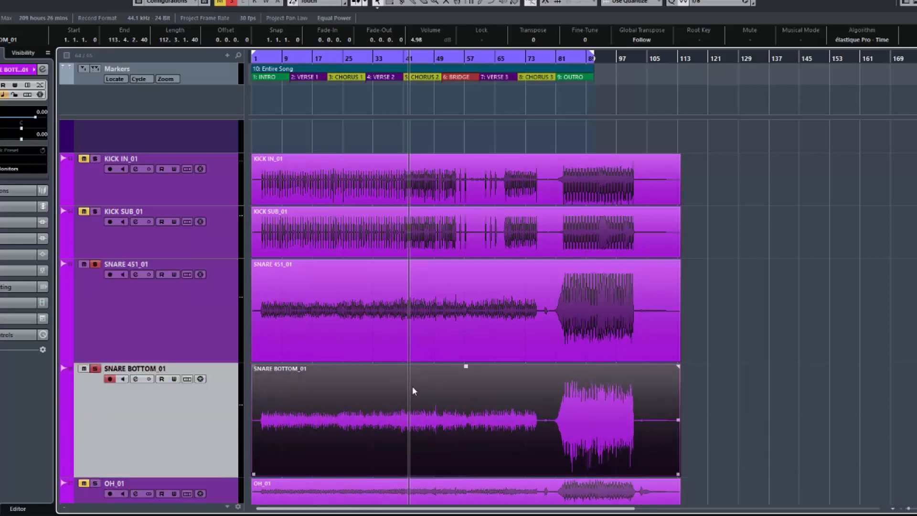
Step: Examine the SNARE 451_01 and SNARE BOTTOM_01 waveforms up close at the snare hit around bar 42, beat 3
scroll(460, 363, "down", 2)
scroll(460, 363, "up", 4)
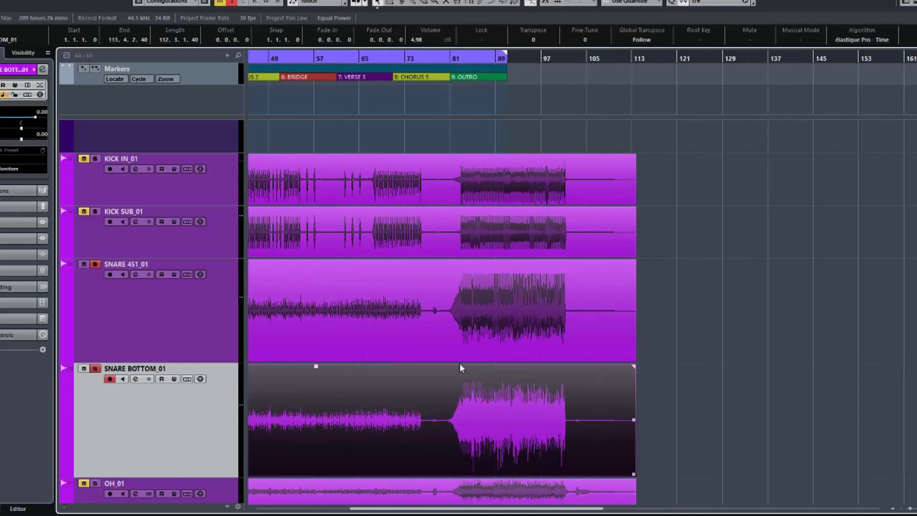
scroll(460, 363, "up", 3)
scroll(460, 363, "up", 6)
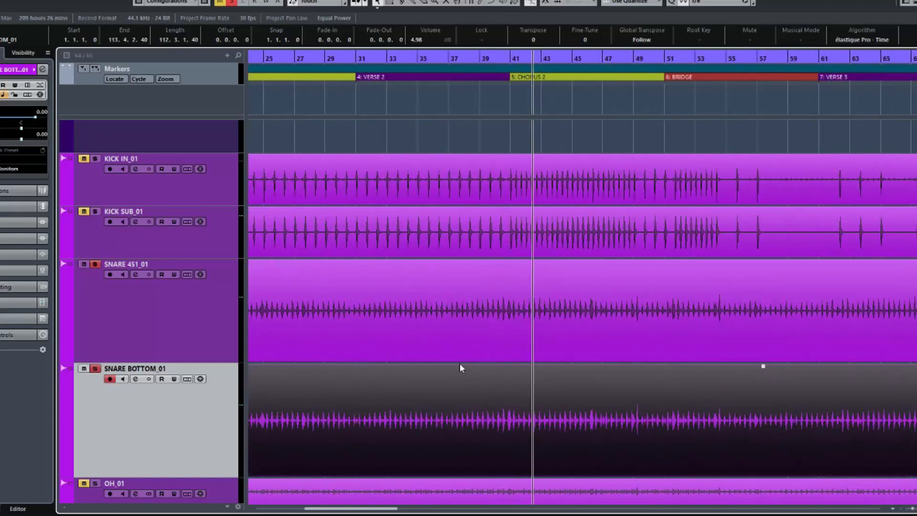
scroll(460, 368, "right", 5)
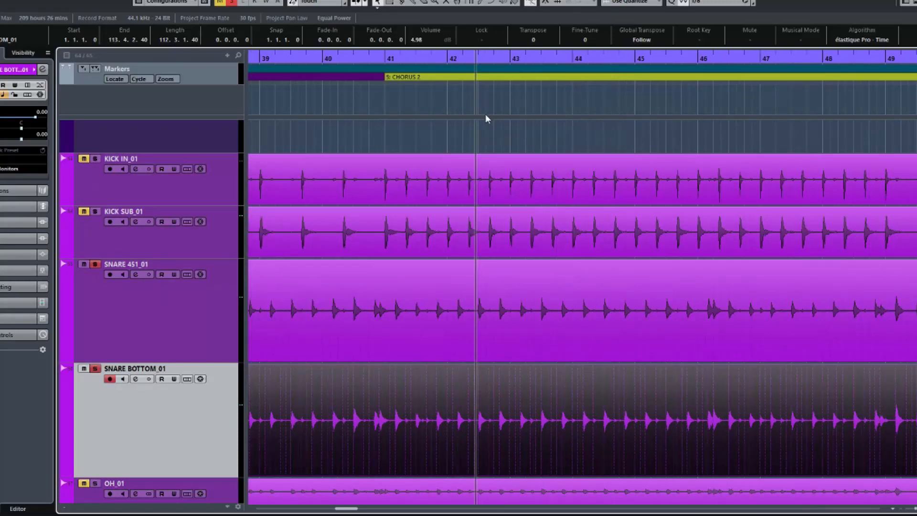
left_click(478, 128)
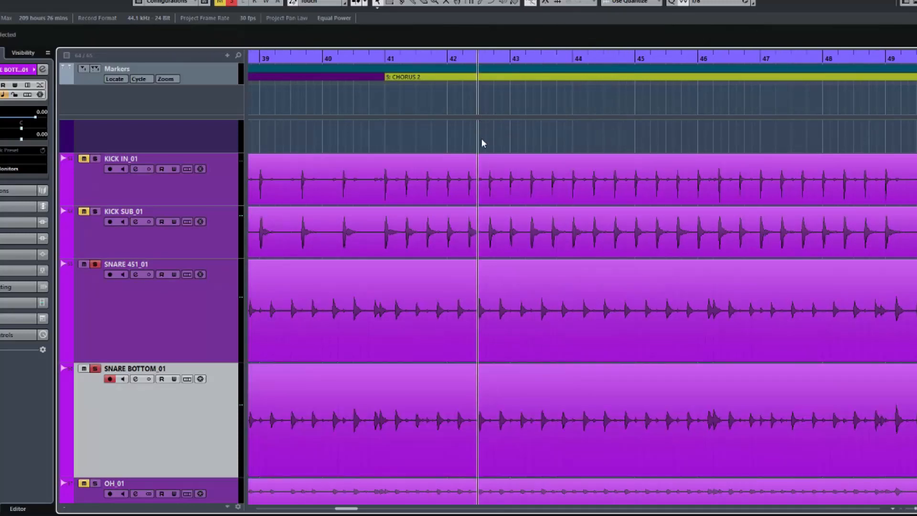
scroll(483, 317, "up", 8)
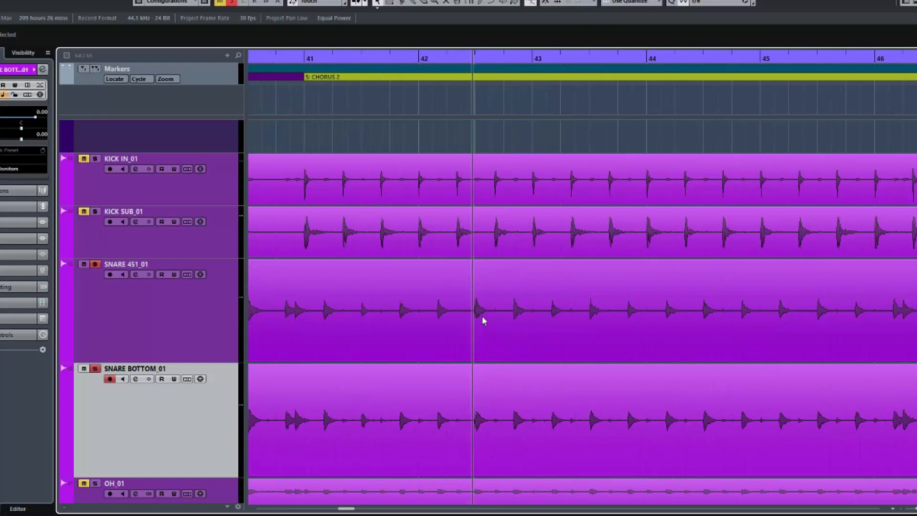
scroll(482, 316, "up", 6)
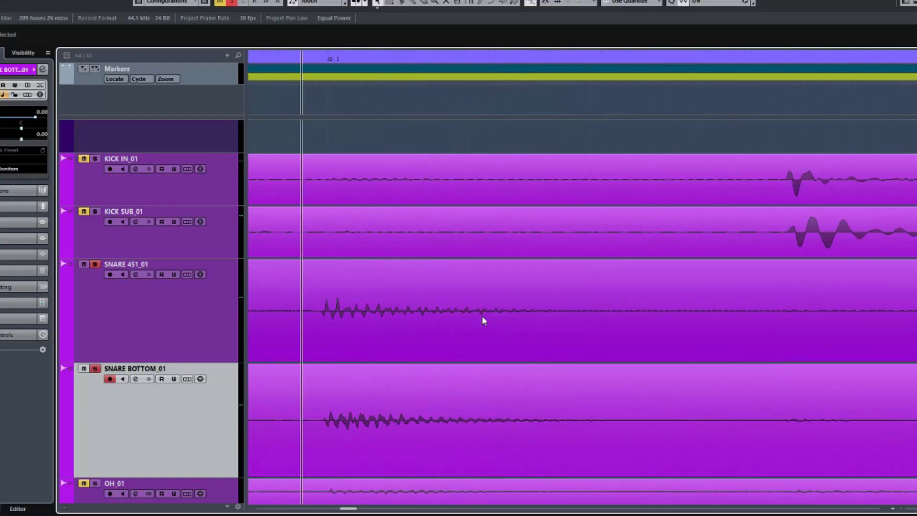
scroll(482, 316, "up", 6)
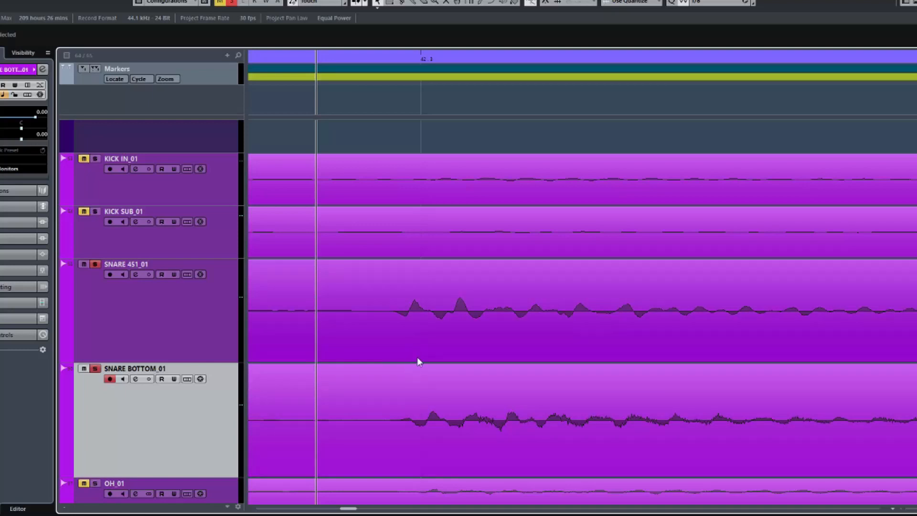
Step: Select the SNARE BOTTOM_01 clip and undo the last edit
left_click(423, 419)
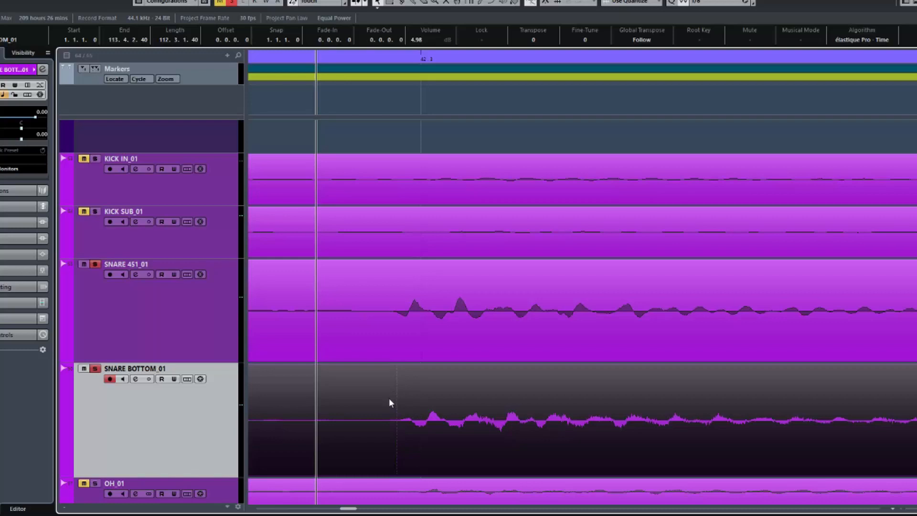
key("ctrl+z")
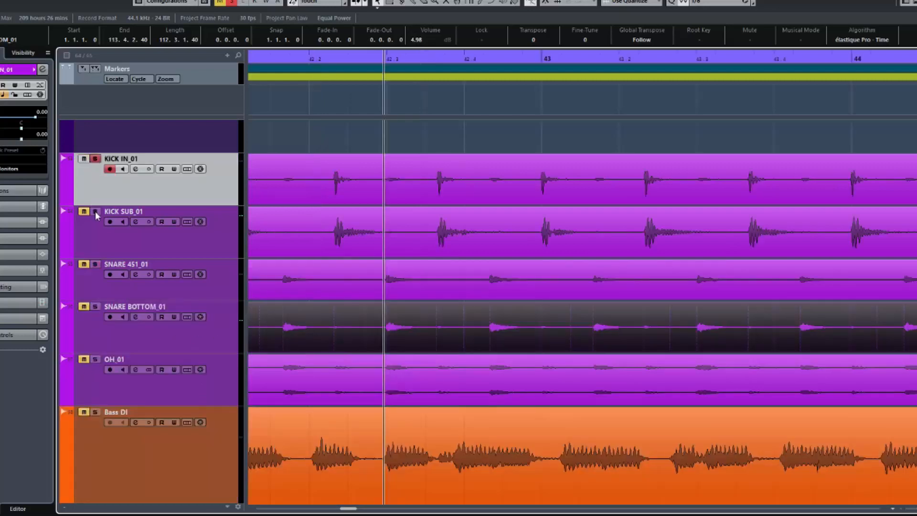
Step: Solo KICK SUB_01 together with KICK IN_01 and enlarge both kick tracks to an equal height
left_click(96, 213)
left_click_drag(199, 258, 203, 352)
left_click(205, 203)
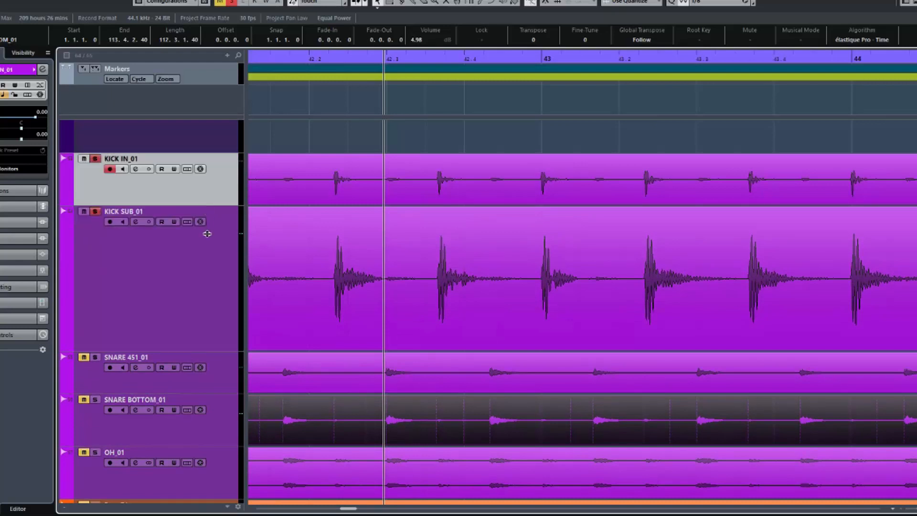
Step: Place the cursor at the kick hit just after bar 42, beat 2, and compare the KICK IN_01 and KICK SUB_01 waveforms up close
left_click(334, 110)
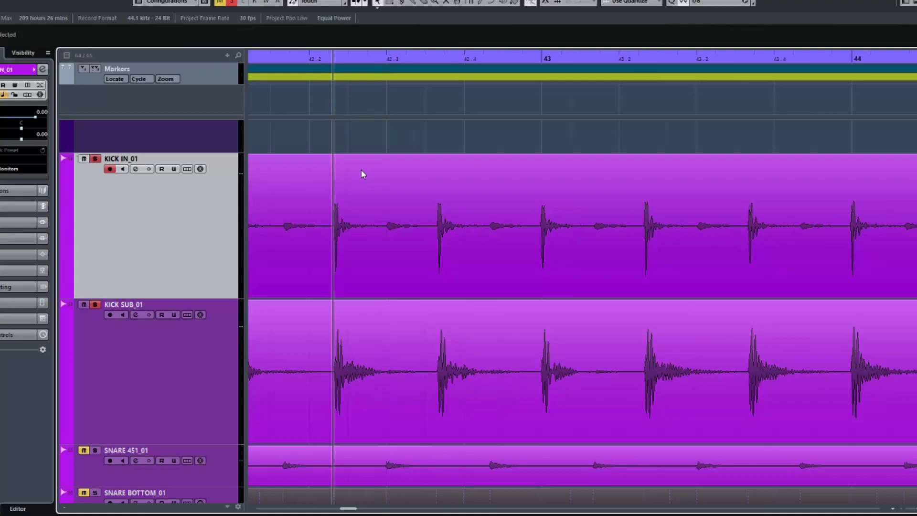
key("h")
key("h")
key("h")
key("h")
key("h")
key("h")
key("h")
key("h")
key("h")
key("h")
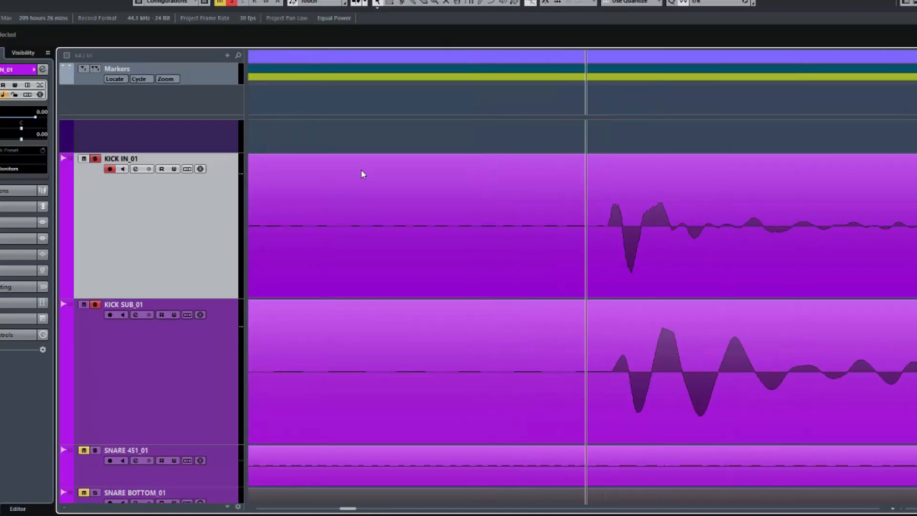
Step: Split the KICK SUB_01 clip at 42.2.2.16, just before its kick hit
key("h")
key("h")
key("h")
key("h")
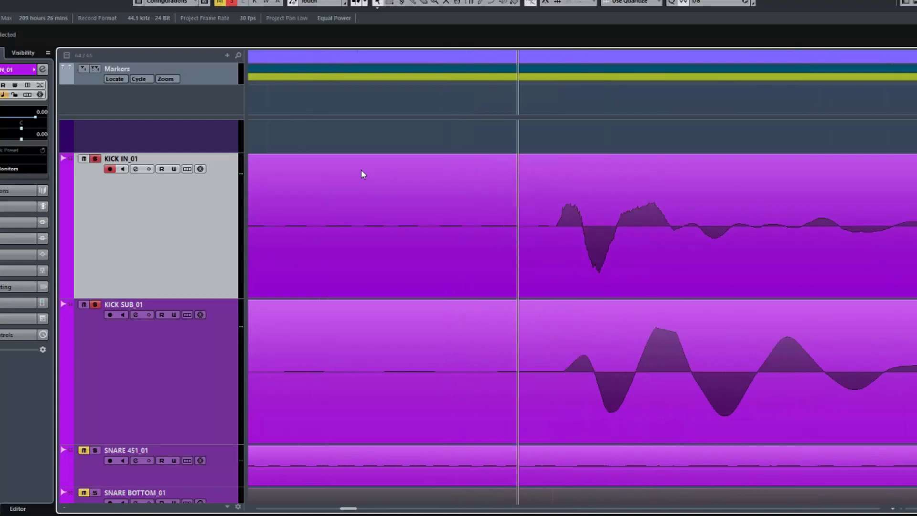
scroll(361, 174, "left", 2)
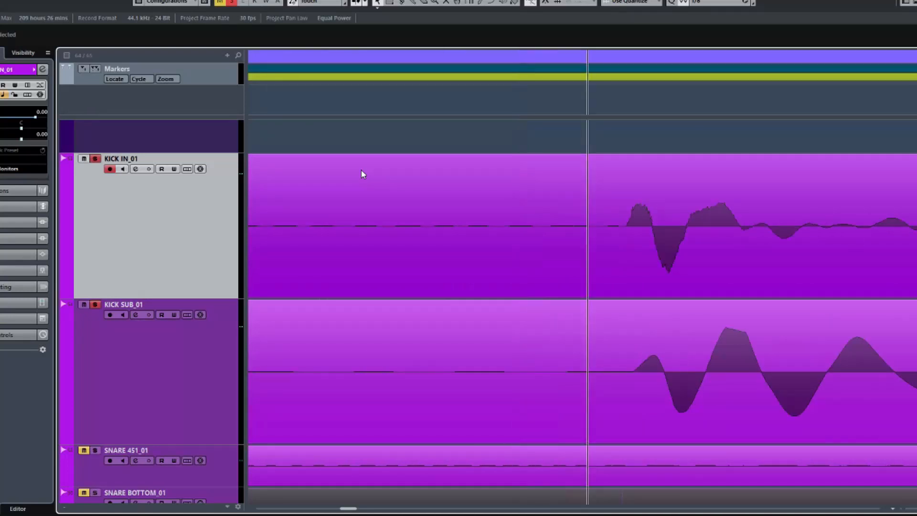
scroll(348, 220, "right", 6)
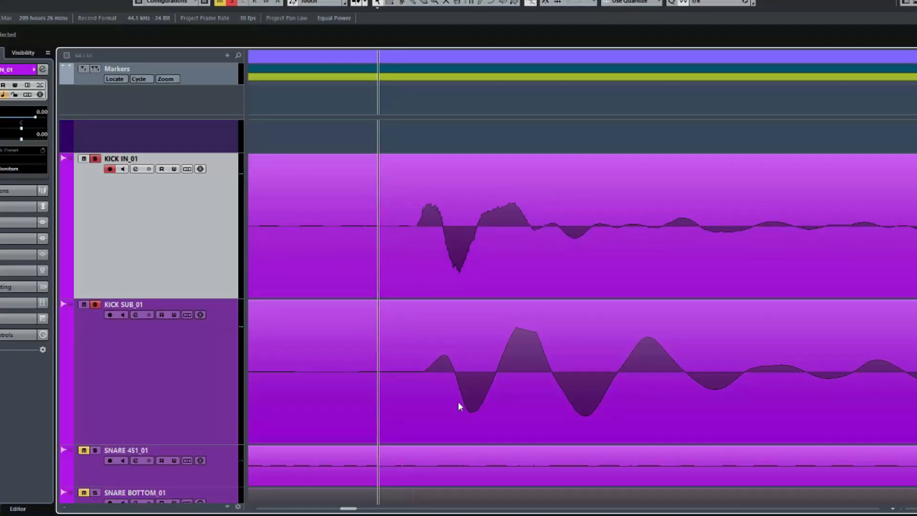
left_click(438, 400)
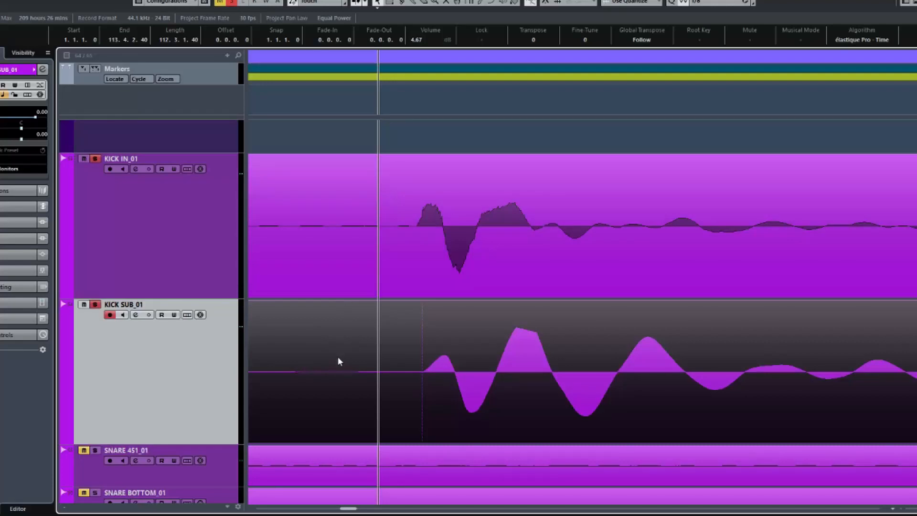
left_click(315, 362, "alt")
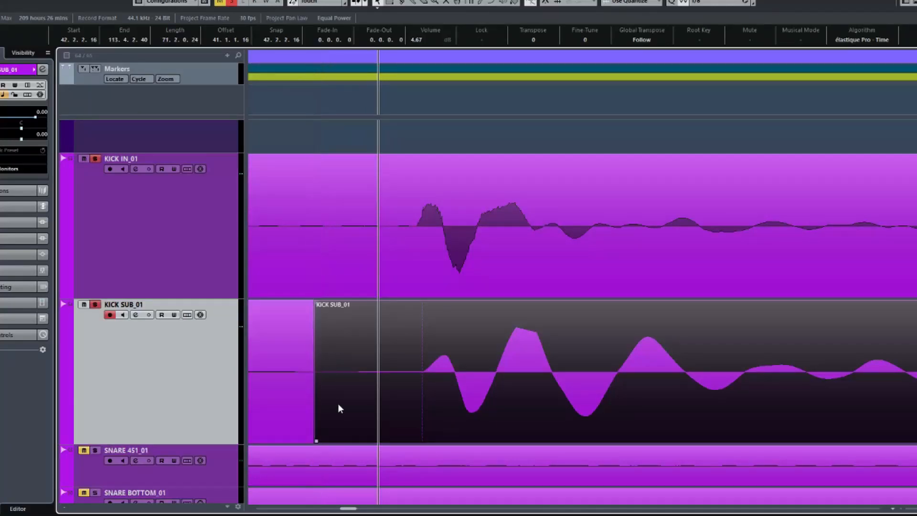
mouse_move(316, 394)
left_mouse_down()
mouse_move(325, 394)
mouse_move(314, 394)
left_mouse_up()
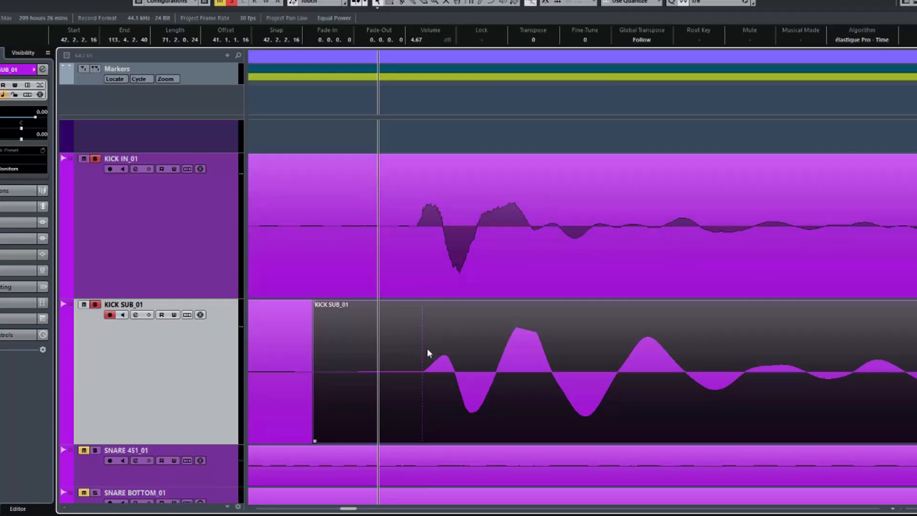
Step: Try shifting the split KICK SUB_01 clip to 42.2.2.14 and to 42.2.2.17 against KICK IN_01, and play the kicks back
left_click_drag(435, 385, 430, 390)
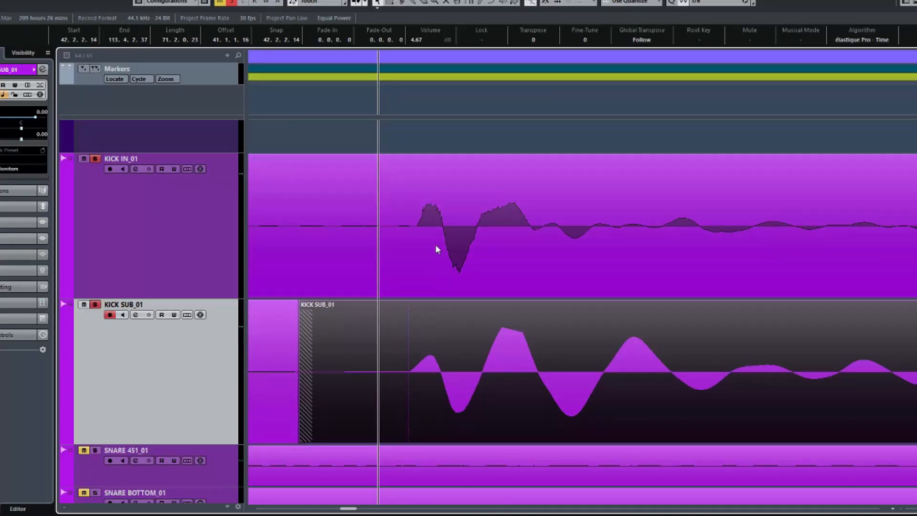
left_click_drag(468, 399, 479, 399)
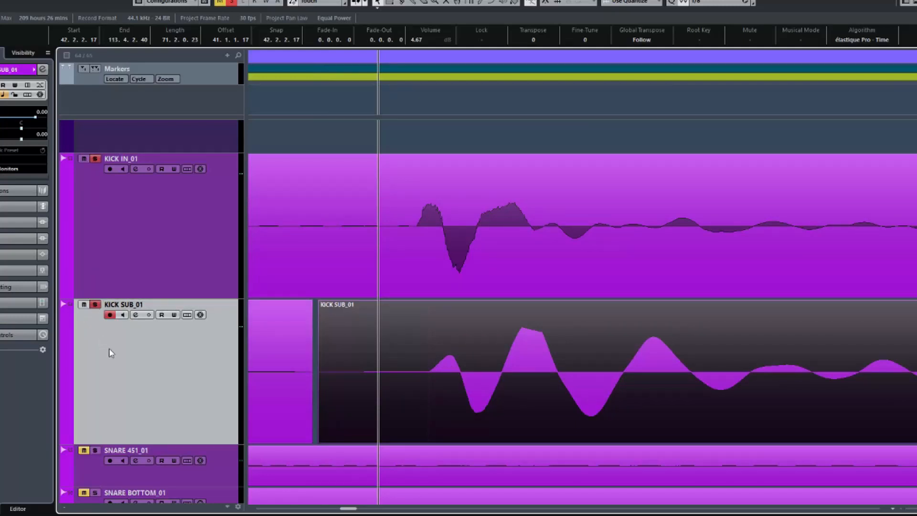
key("space")
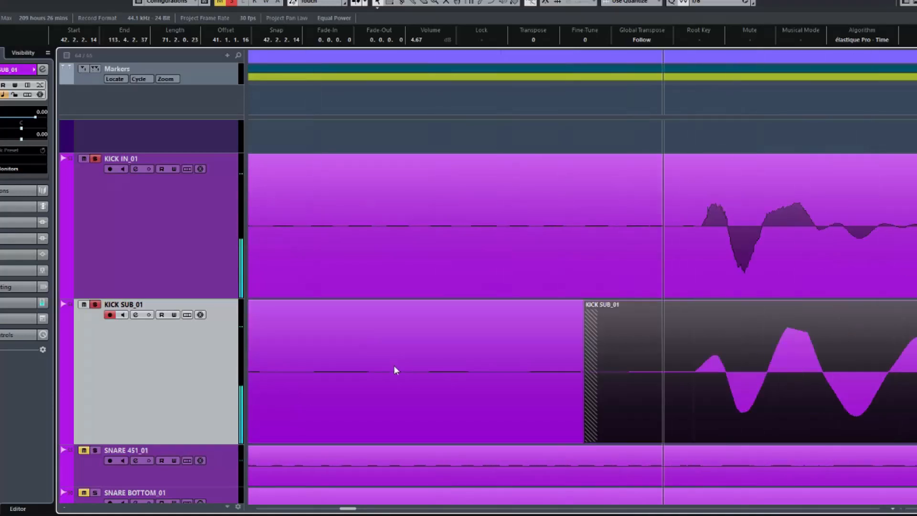
Step: Move the split KICK SUB_01 clip to start at 42.2.2.13 and check its kick hit's alignment with KICK IN_01 up close
scroll(393, 366, "right", 1)
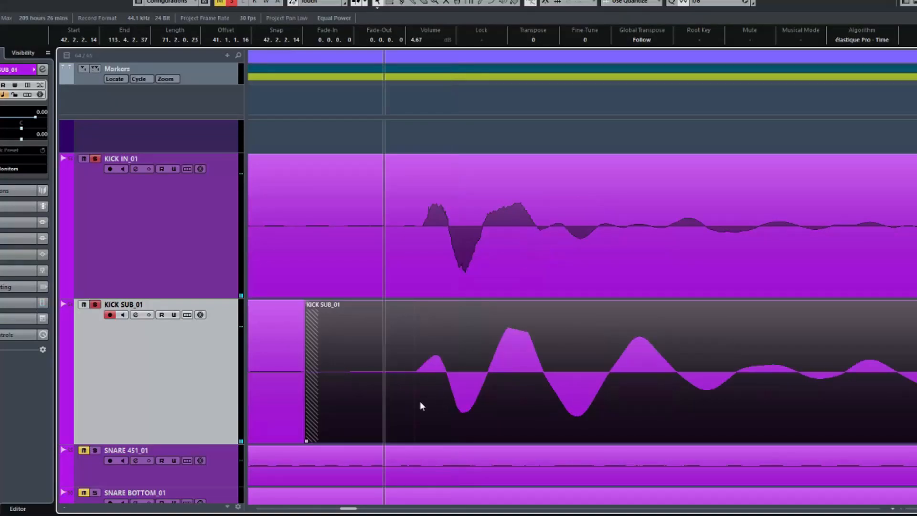
left_click_drag(422, 402, 436, 395)
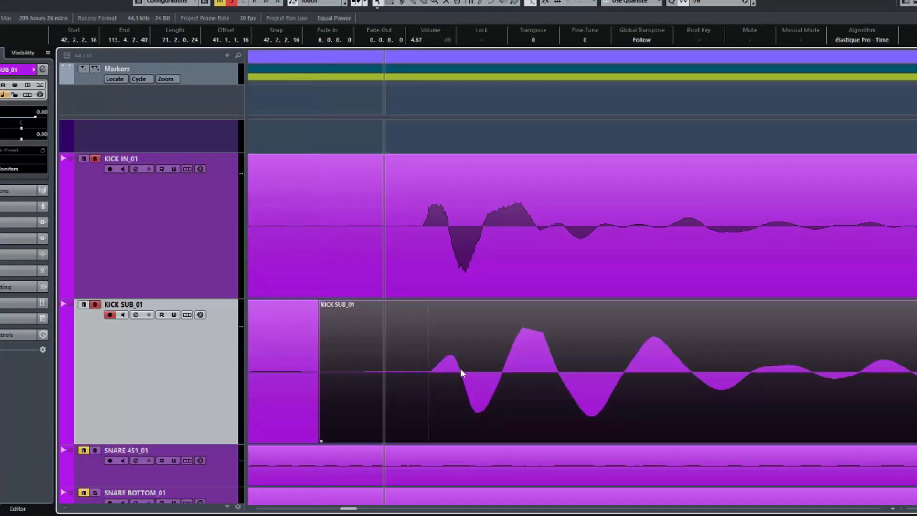
left_click_drag(450, 395, 434, 394)
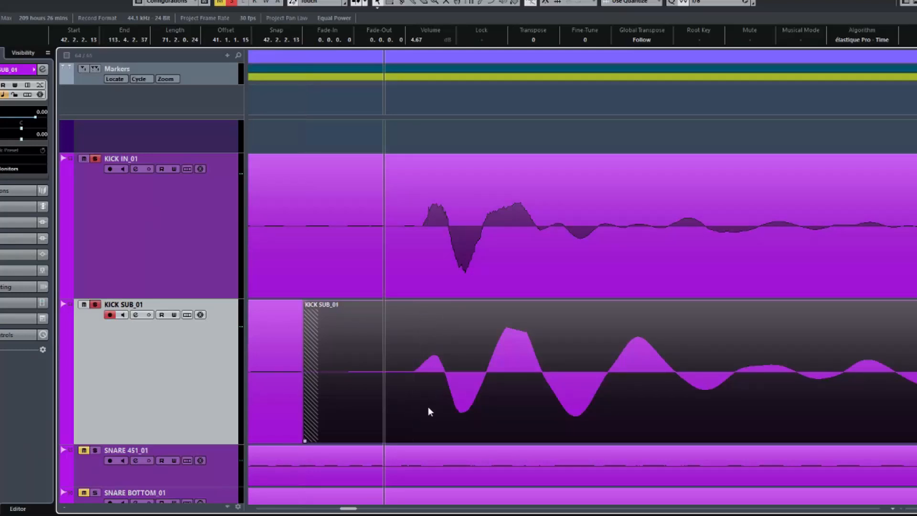
key("h")
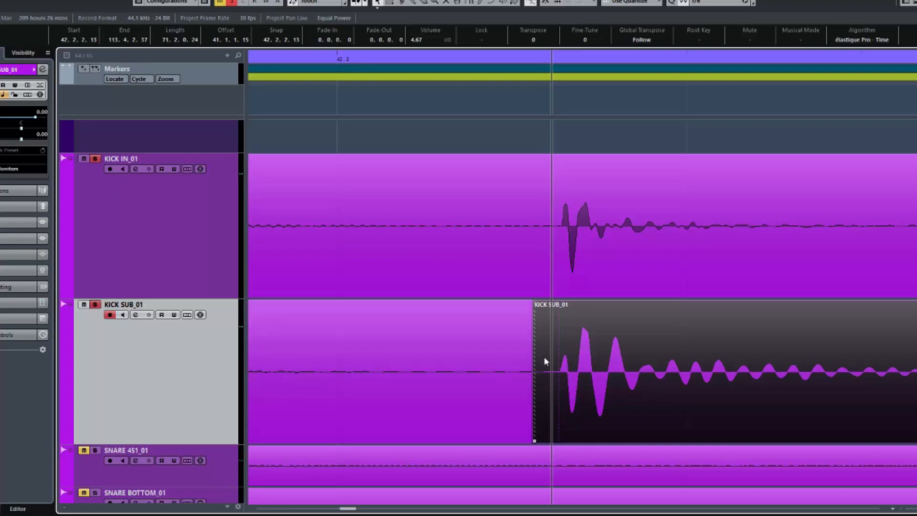
scroll(551, 356, "up", 5)
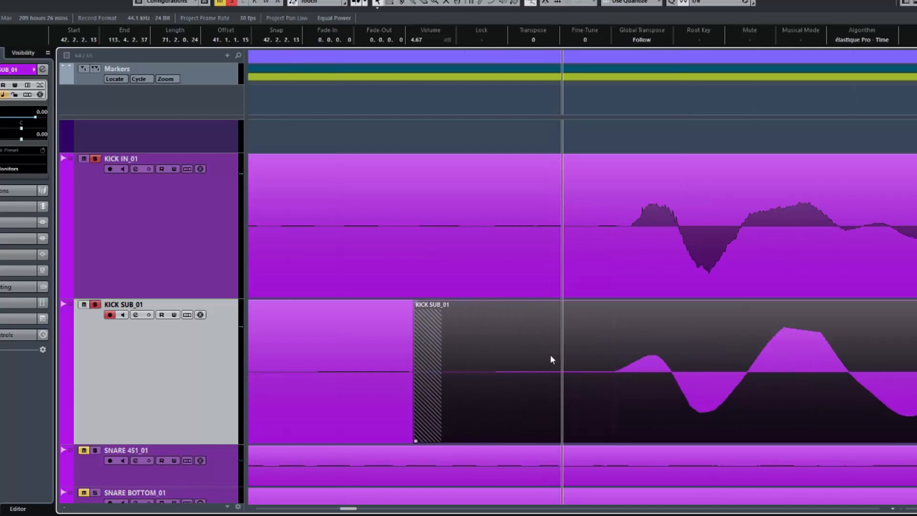
scroll(550, 354, "right", 3)
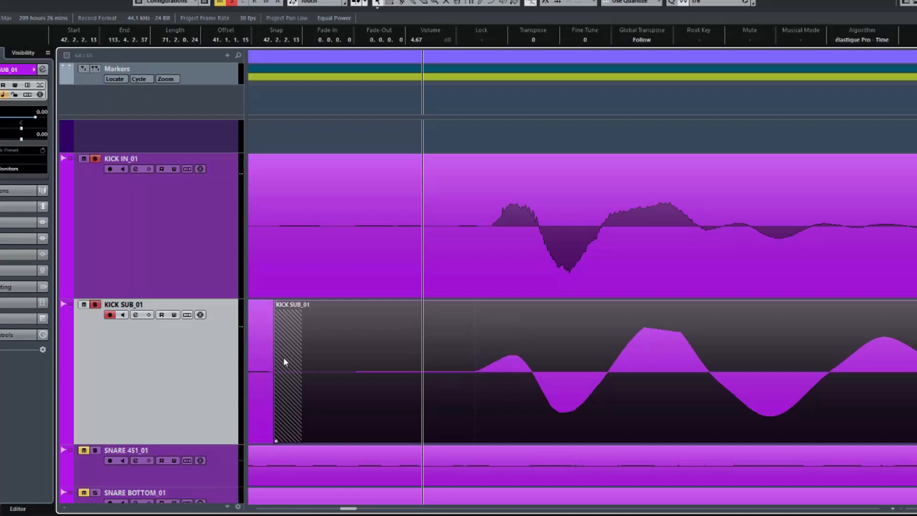
Step: Shrink and unsolo KICK SUB_01, and solo an enlarged OH_01 track placed directly below KICK IN_01
scroll(284, 362, "down", 2)
scroll(283, 357, "down", 5)
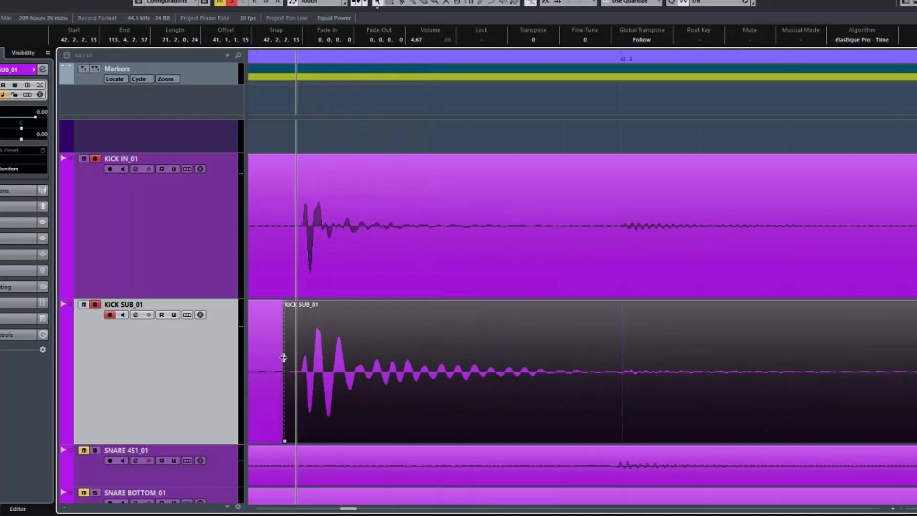
scroll(283, 357, "down", 2)
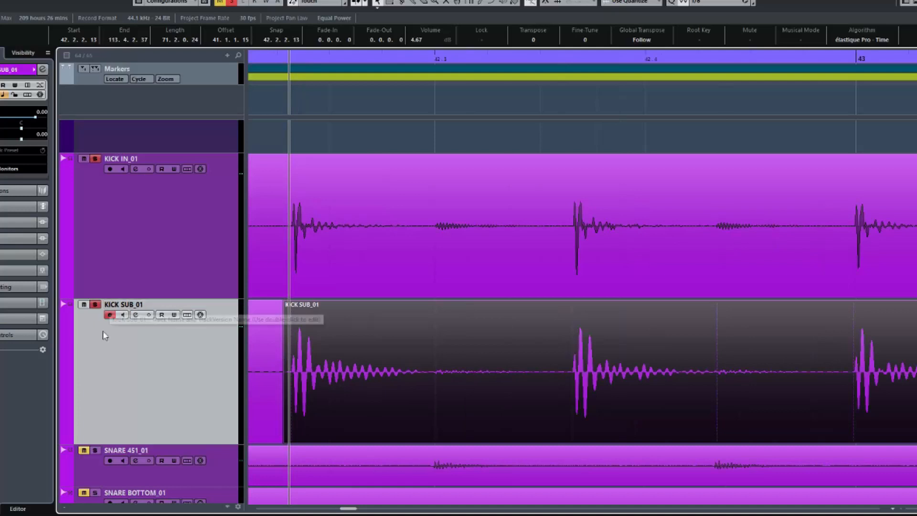
left_click_drag(157, 444, 165, 348)
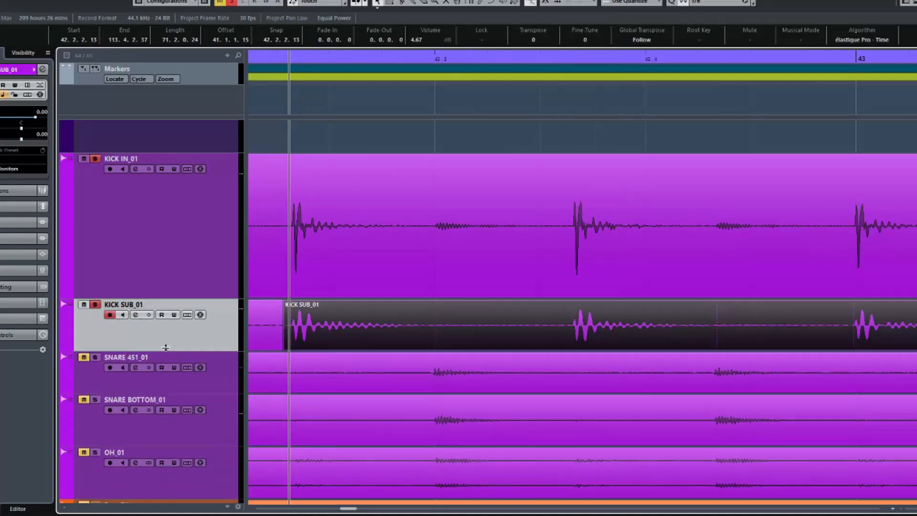
left_click(95, 305)
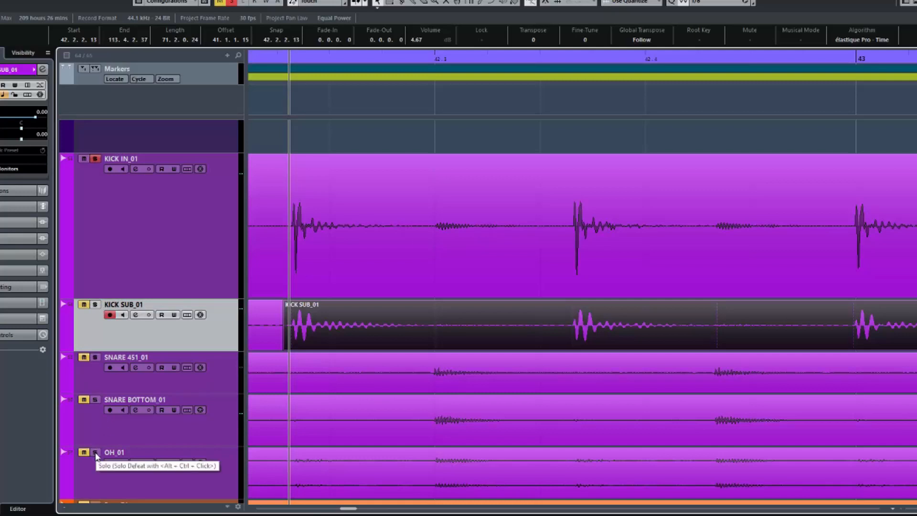
left_click_drag(157, 478, 195, 476)
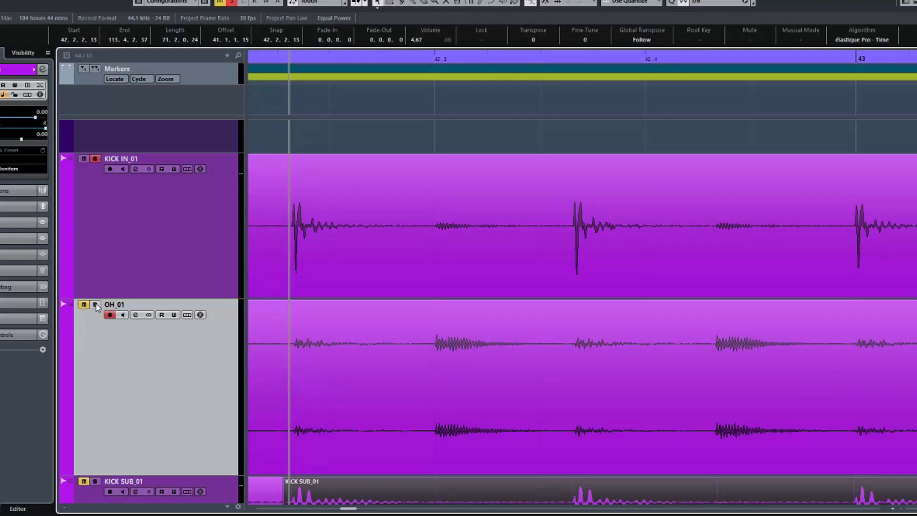
left_click(95, 304)
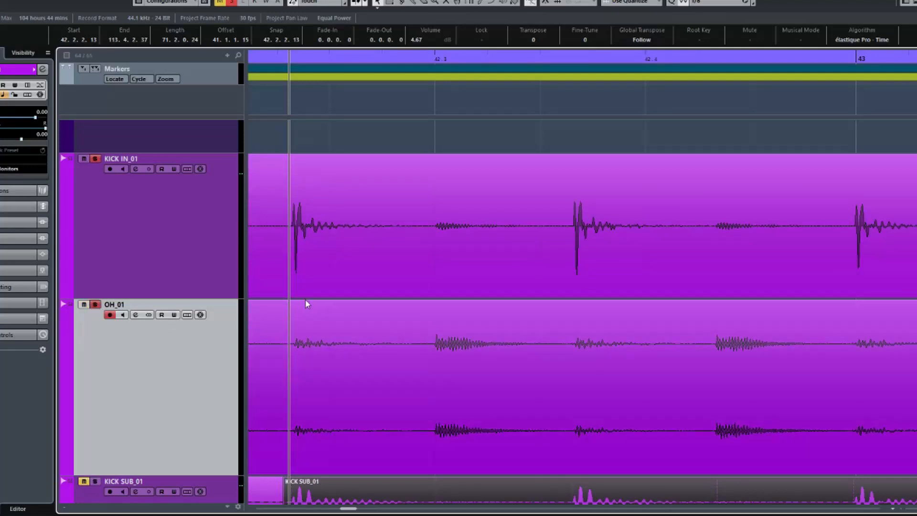
Step: Compare the KICK IN_01 and OH_01 waveforms up close at the kick hit between beats 2 and 3 of bar 42
scroll(367, 333, "up", 7)
scroll(368, 334, "left", 5)
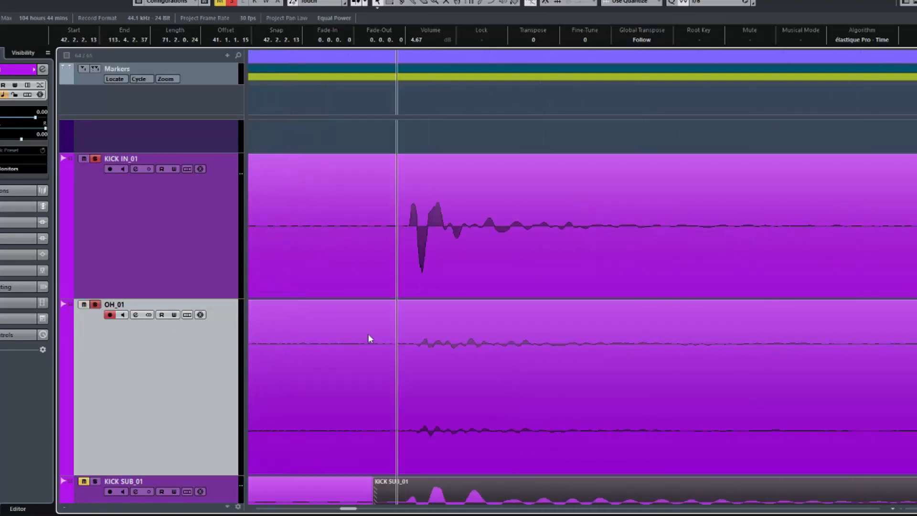
scroll(469, 296, "up", 4)
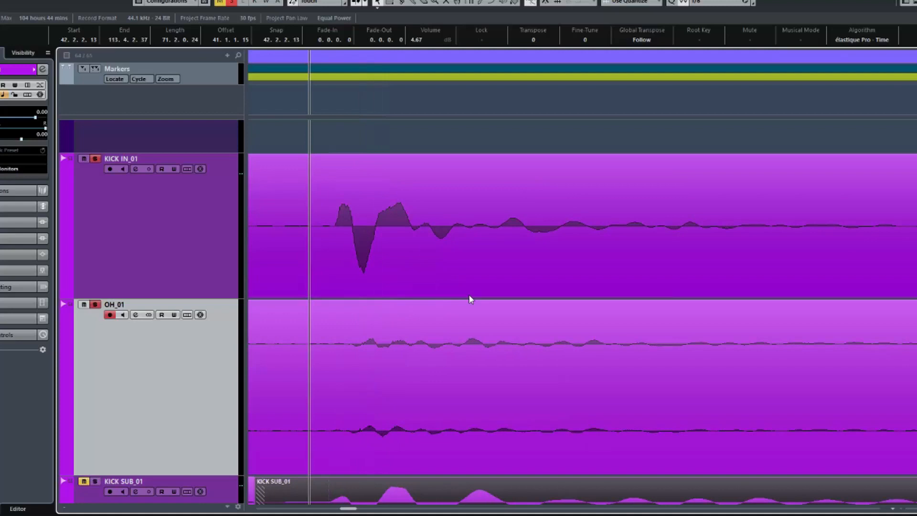
scroll(471, 300, "left", 3)
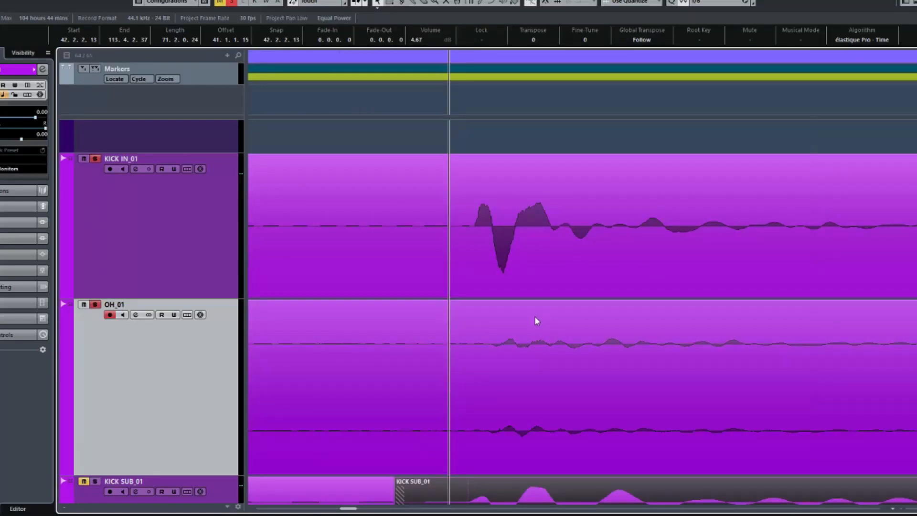
scroll(535, 317, "left", 1)
scroll(535, 316, "up", 4)
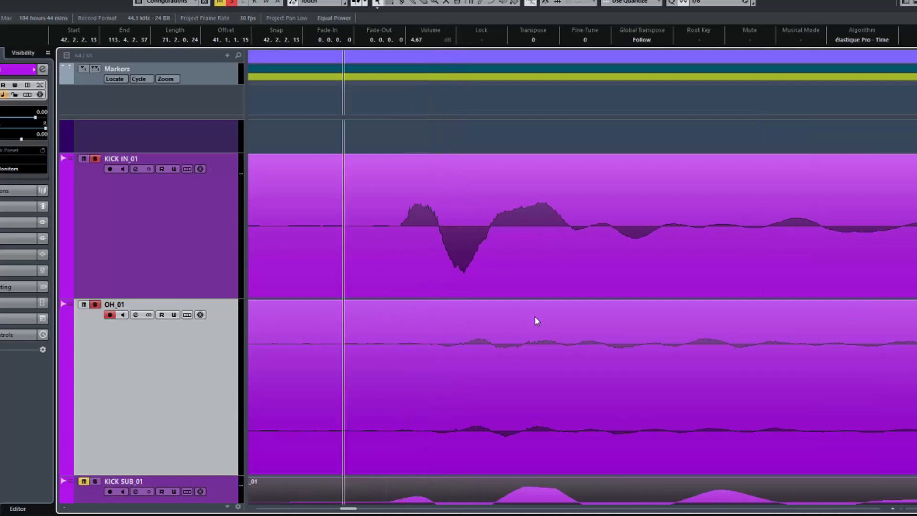
scroll(534, 316, "left", 3)
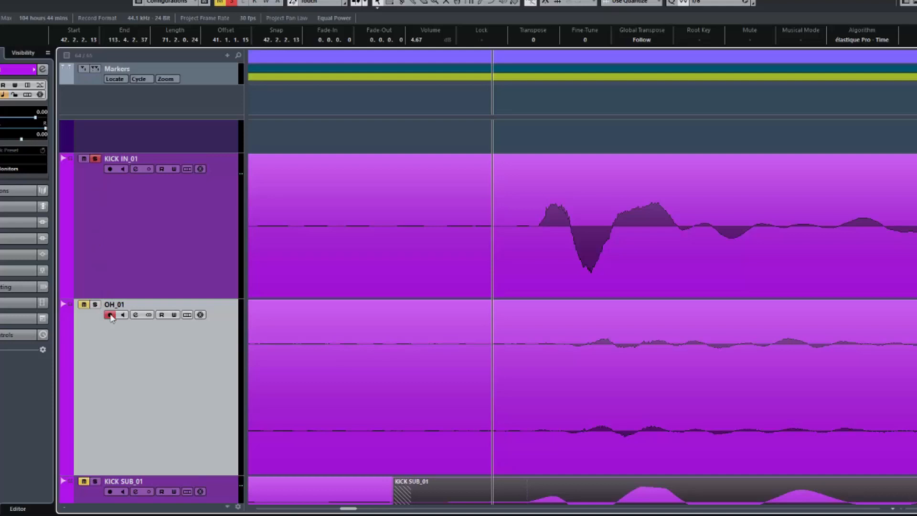
Step: Play back KICK IN_01 with and without OH_01 soloed, showing the OH_01 channel fader and meter
key("space")
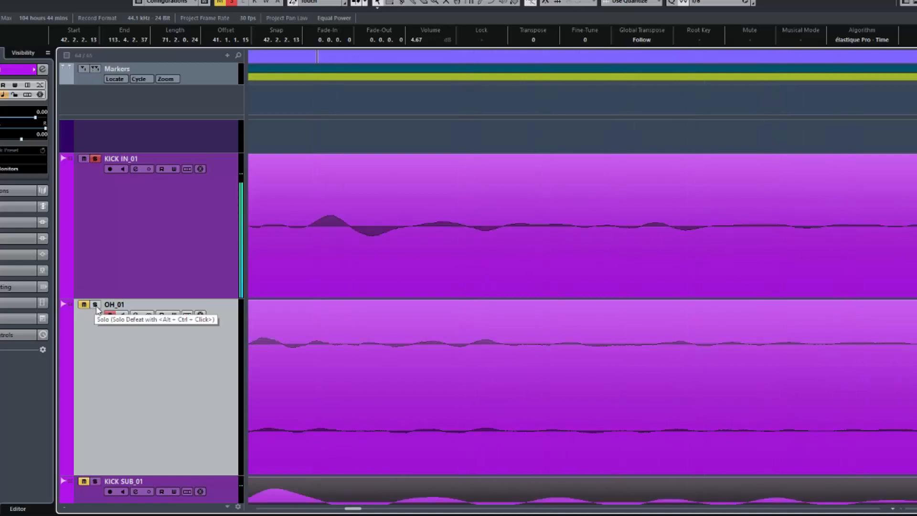
left_click(95, 306)
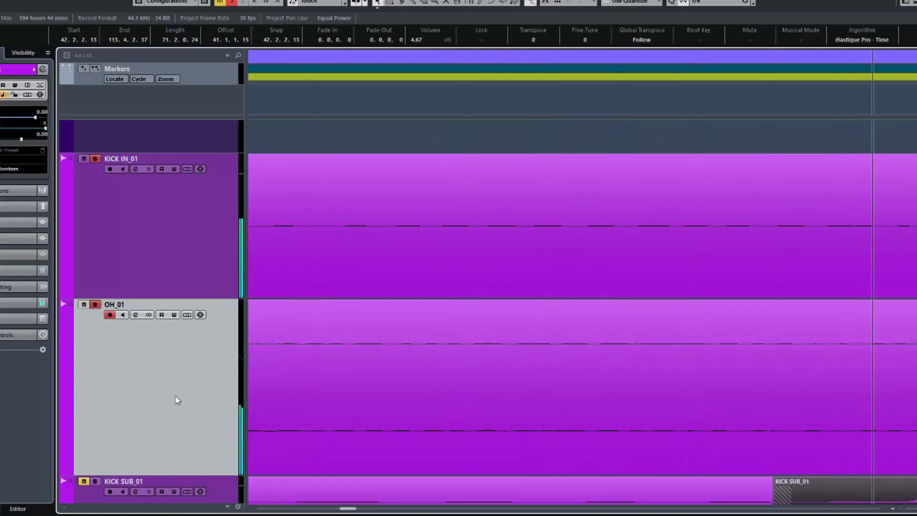
left_click(17, 302)
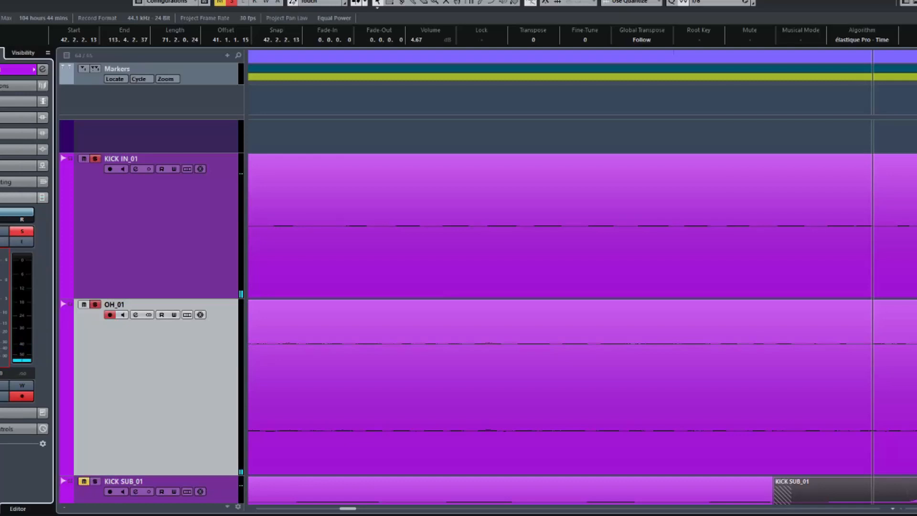
left_click(96, 305)
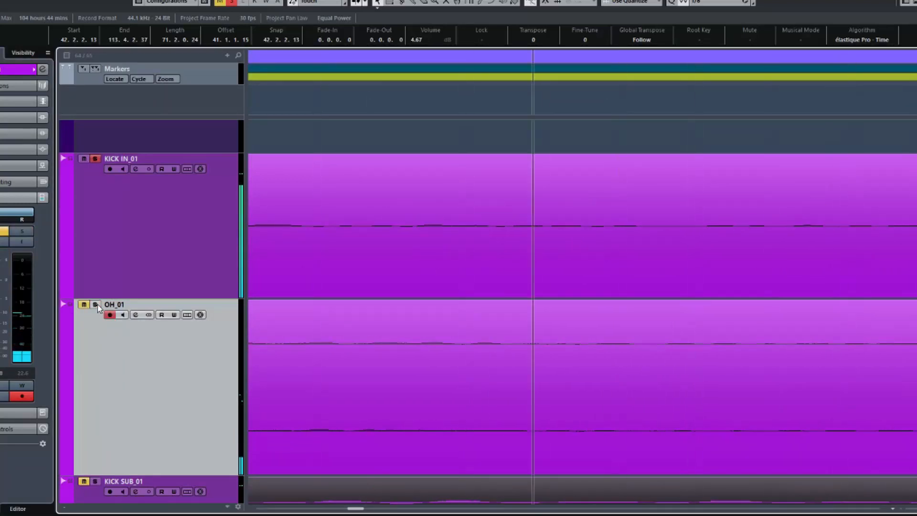
left_click(96, 304)
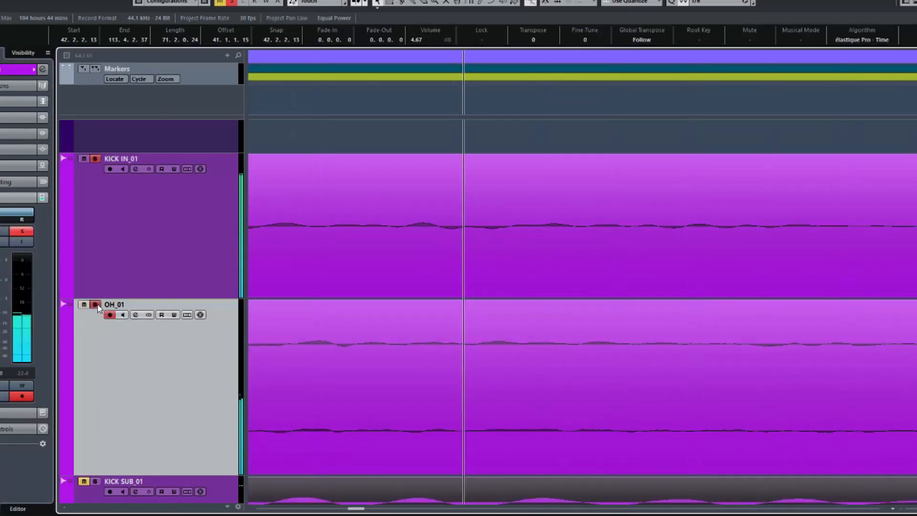
Step: Listen to OH_01 with KICK IN_01 unsoloed, solo KICK IN_01 again, and check the channel meters of both tracks
left_click(95, 159)
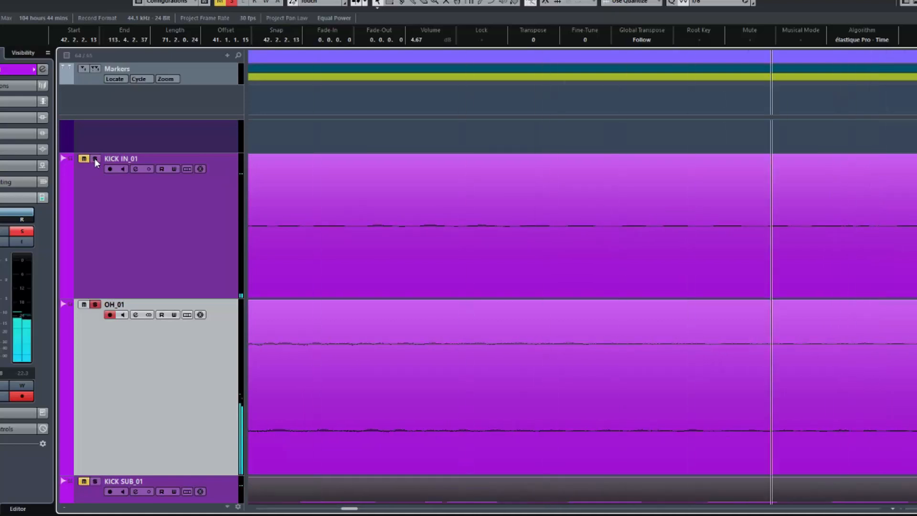
left_click(95, 159)
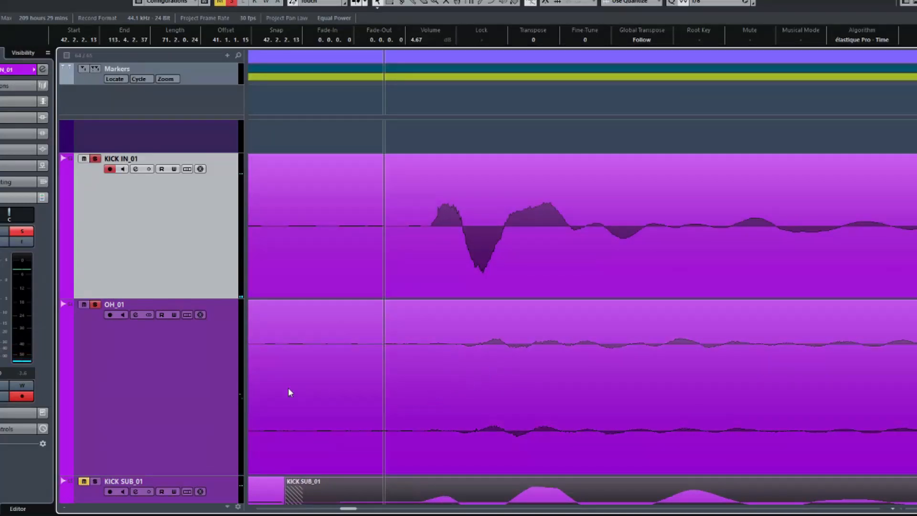
left_click(127, 341)
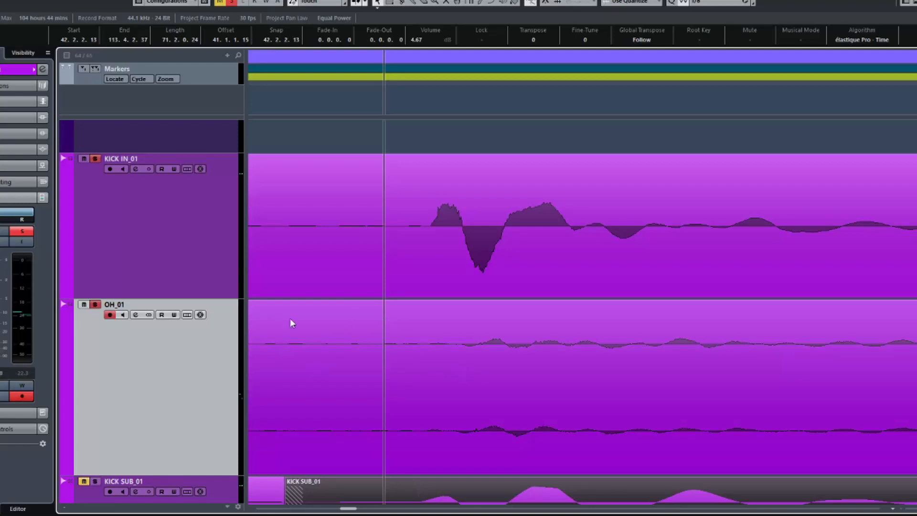
left_click(86, 262)
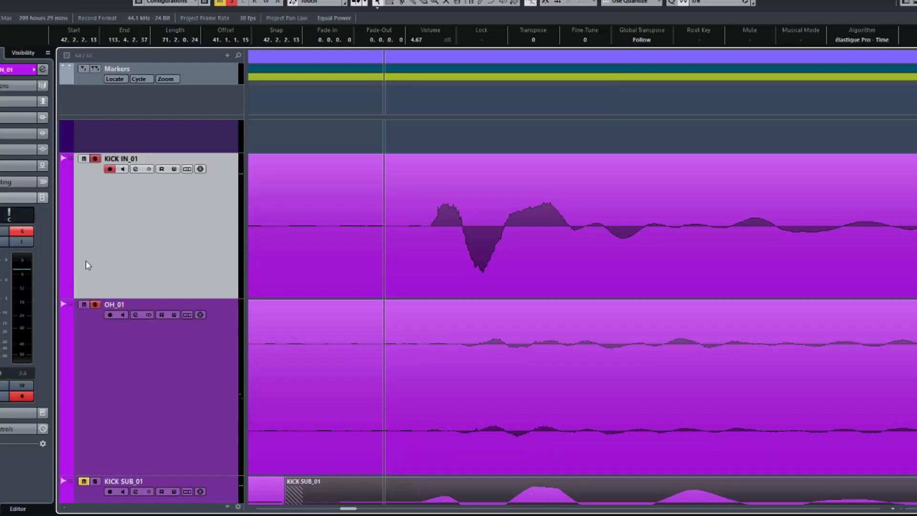
Step: Open KICK IN_01's channel settings and play it back together with OH_01 from bar 42
left_click(136, 169)
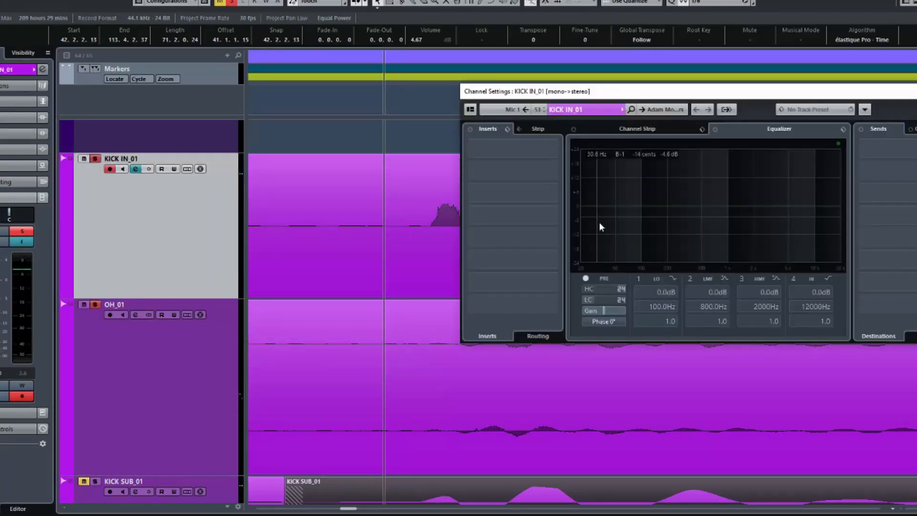
scroll(398, 341, "down", 6)
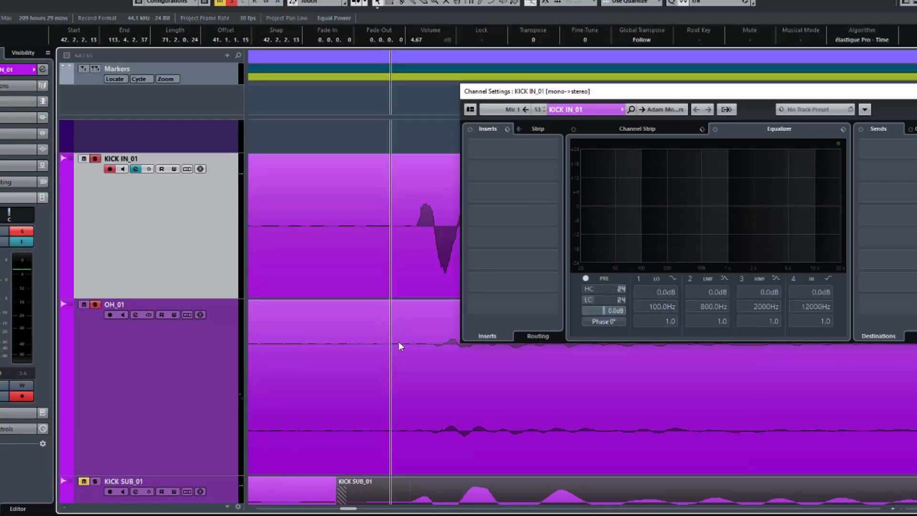
scroll(399, 343, "down", 8)
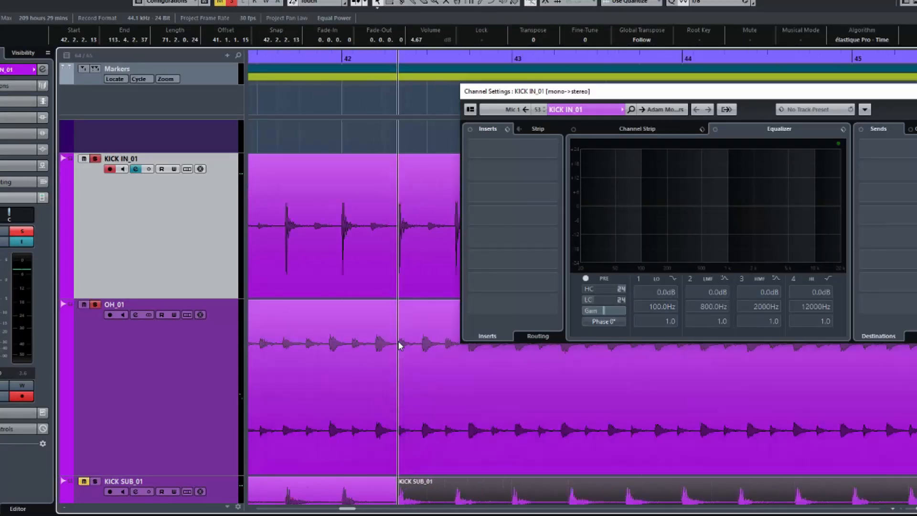
scroll(398, 342, "down", 6)
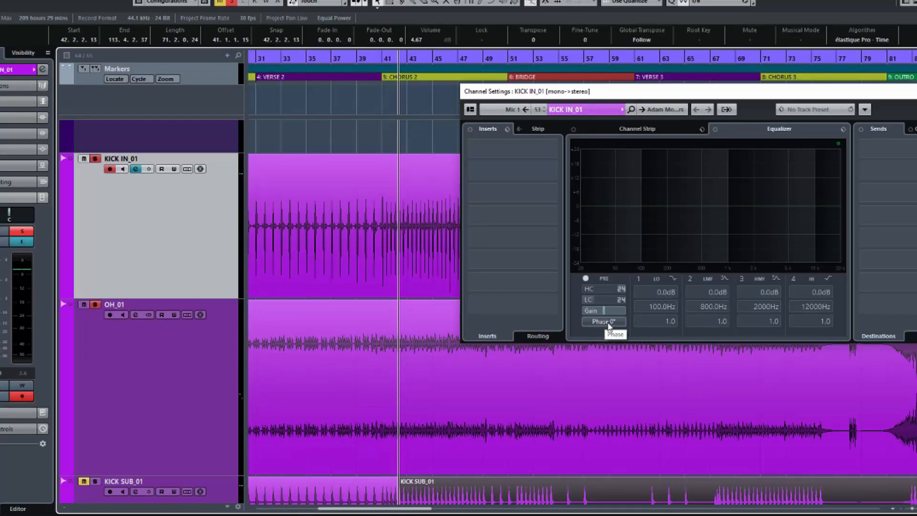
key("space")
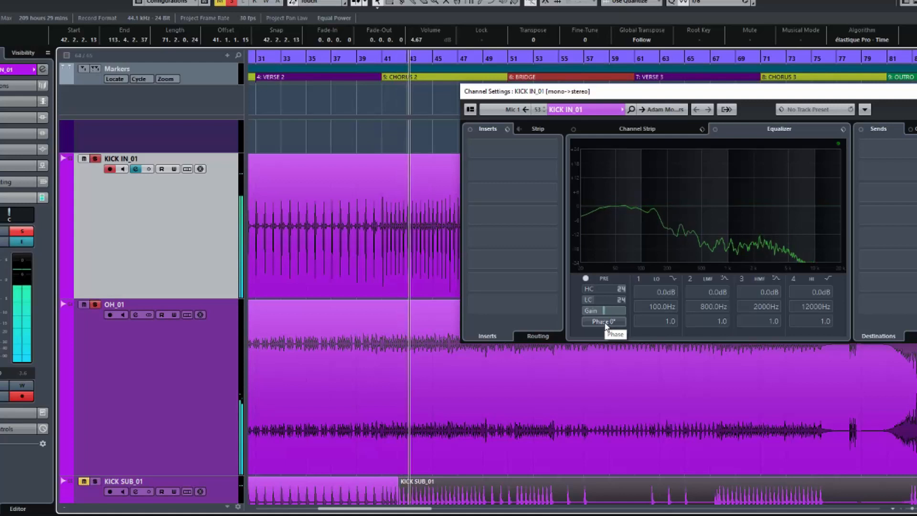
Step: Compare KICK IN_01's phase at 0° and 180° against OH_01 during playback, leaving it inverted at 180°
left_click(604, 322)
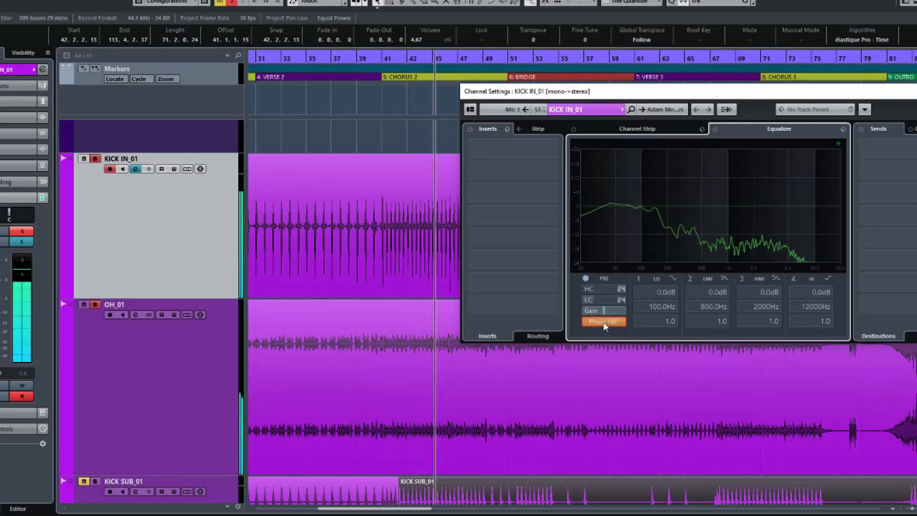
left_click(604, 322)
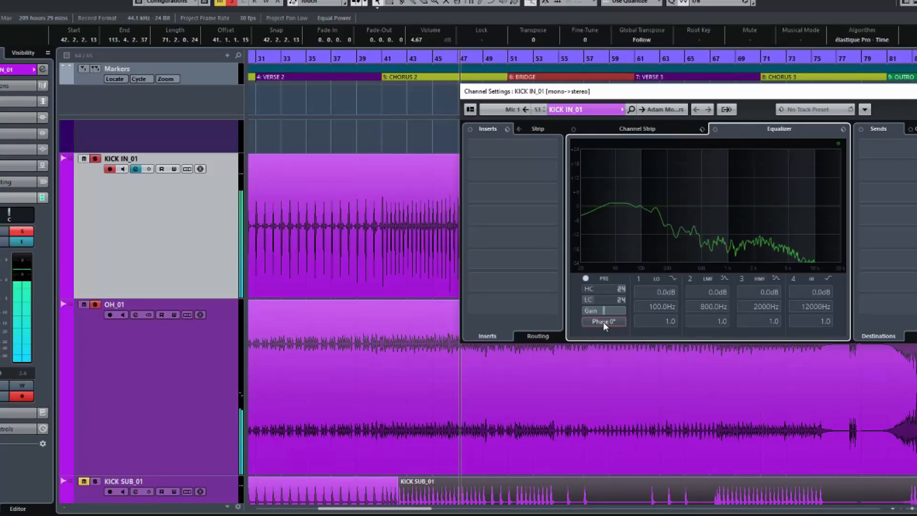
left_click(603, 321)
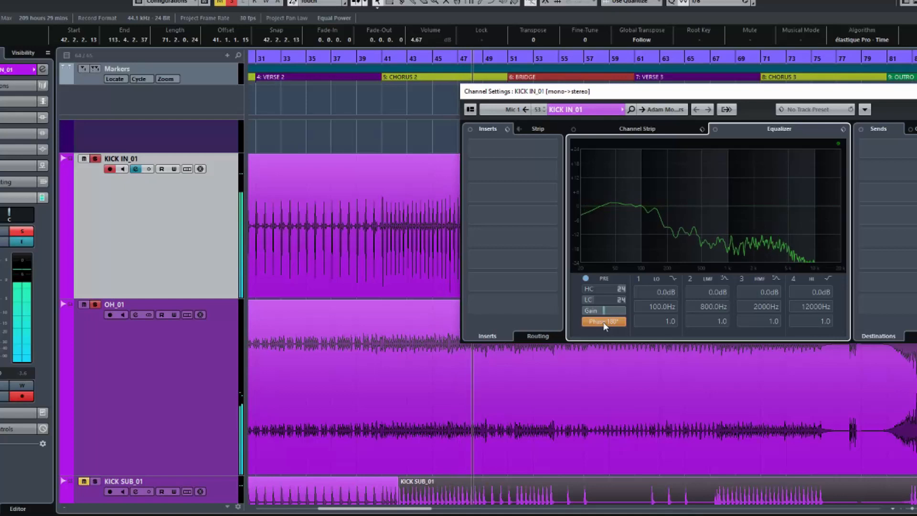
left_click(604, 321)
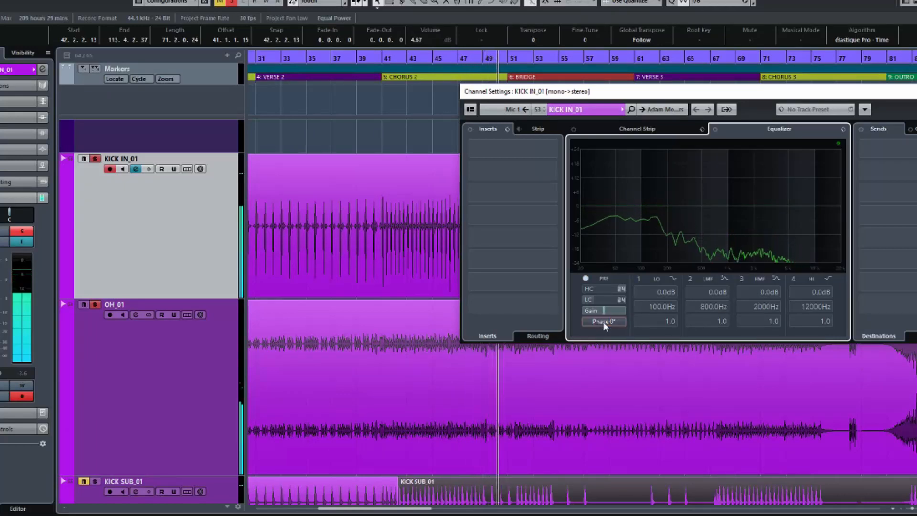
left_click(603, 322)
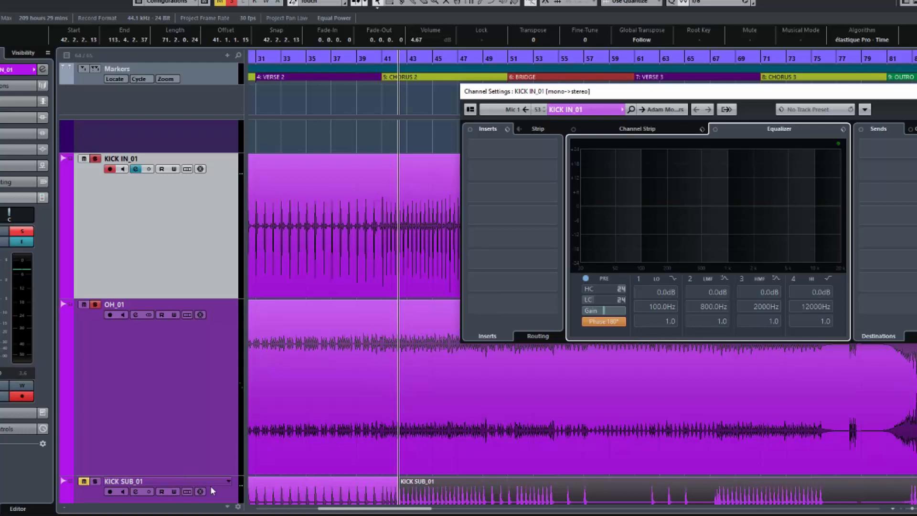
Step: Move KICK SUB_01 directly below KICK IN_01, with its channel settings displayed
left_click(214, 491)
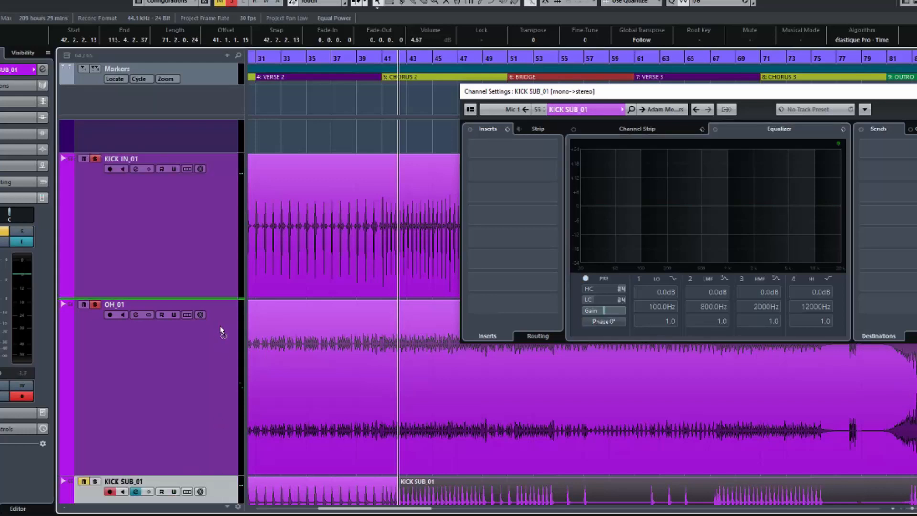
left_click_drag(207, 302, 205, 300)
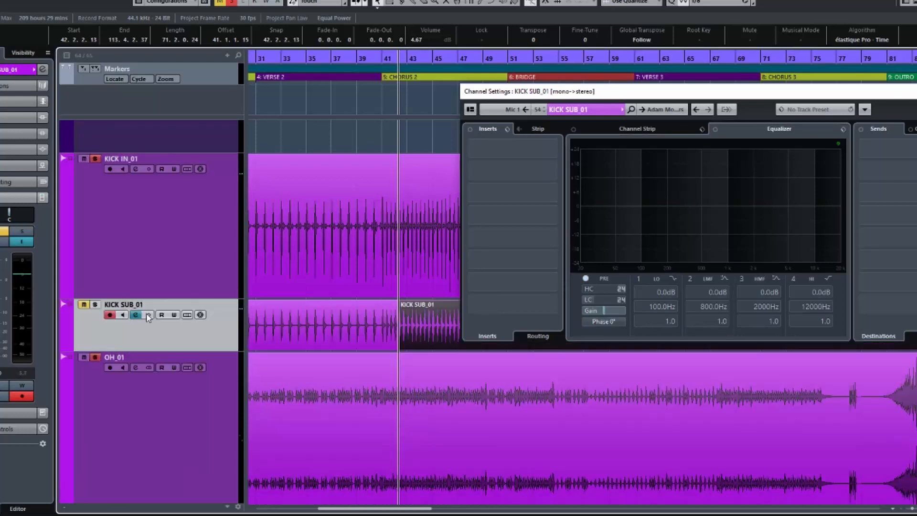
Step: Solo KICK SUB_01 alongside KICK IN_01 and invert its phase to 180° during playback
left_click(95, 305)
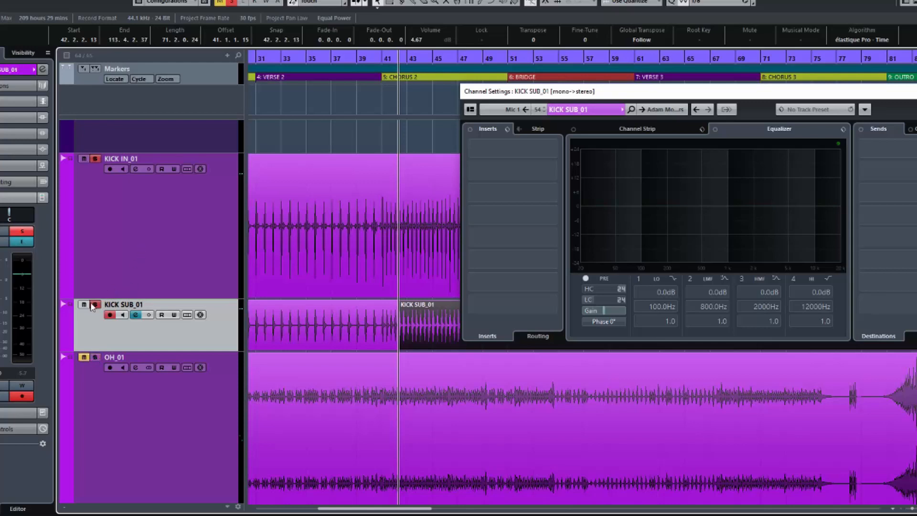
key("space")
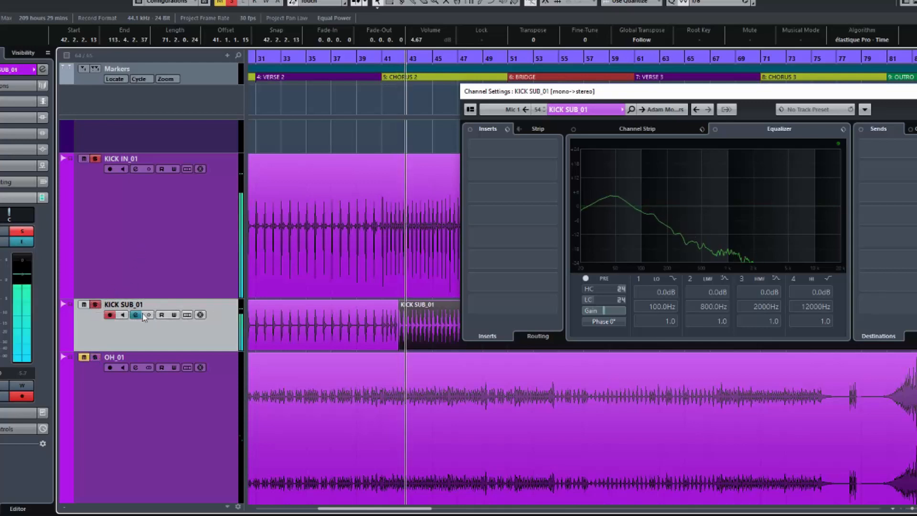
left_click(597, 321)
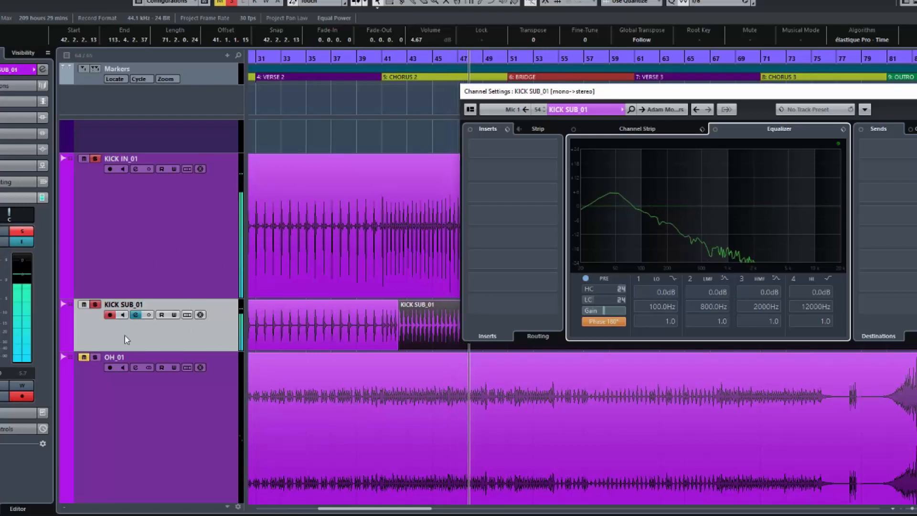
Step: Select OH_01, unsolo KICK IN_01 and KICK SUB_01, and stop playback
left_click(130, 412)
scroll(98, 360, "down", 3)
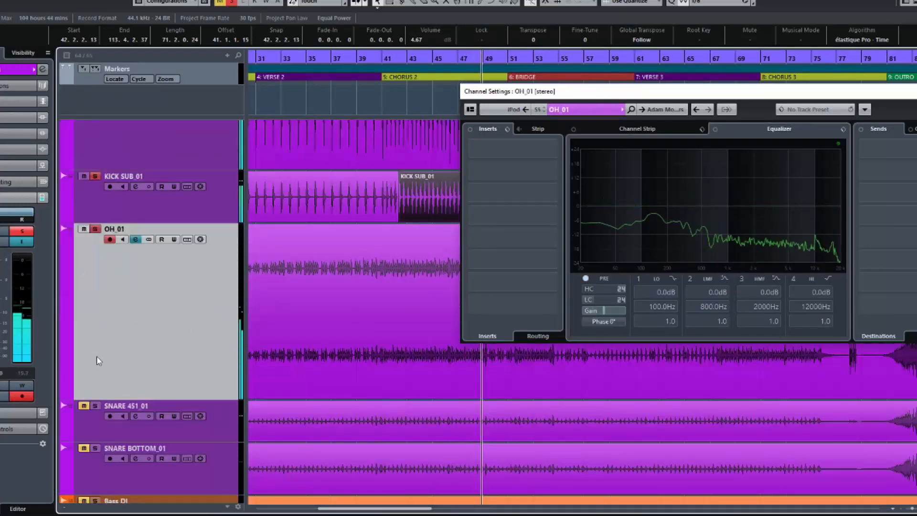
scroll(177, 268, "up", 3)
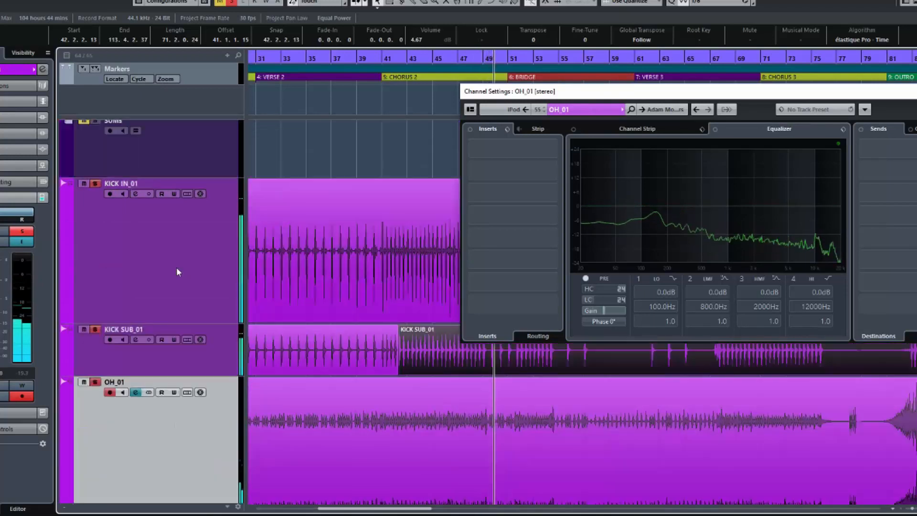
left_click(84, 183)
left_click(96, 329)
key("space")
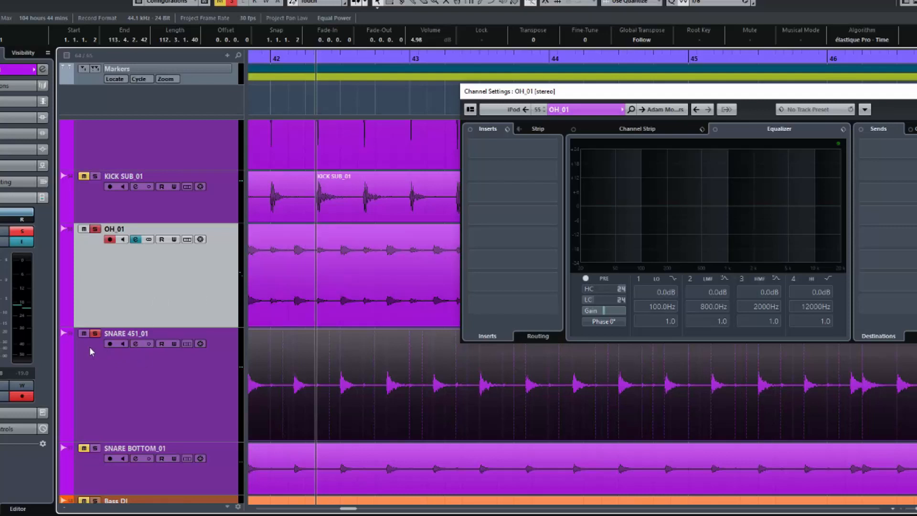
Step: Play SNARE 451_01 soloed with OH_01 and compare its phase at 180° and back at 0°
left_click(96, 334)
left_click(96, 334)
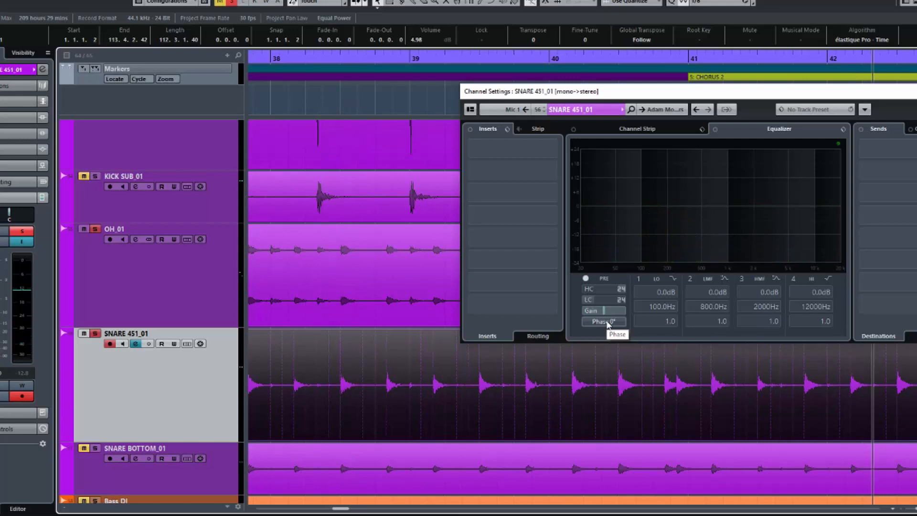
key("space")
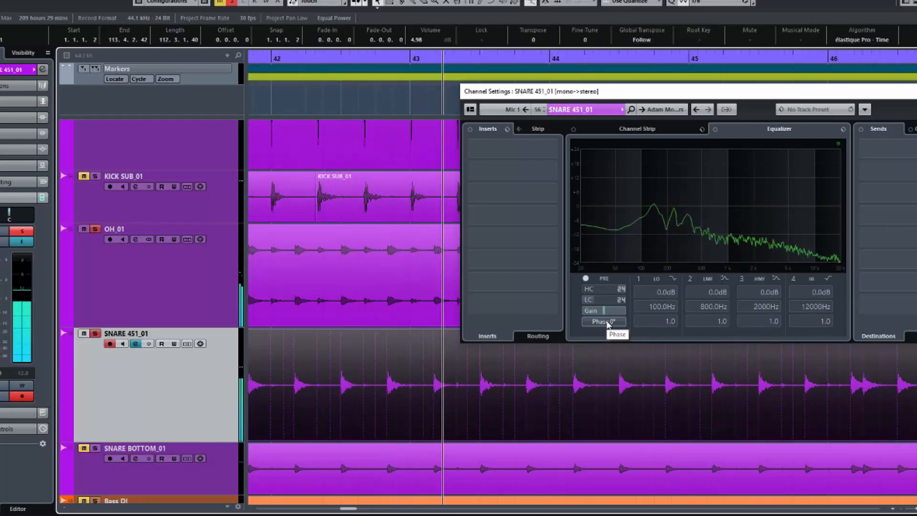
left_click(603, 321)
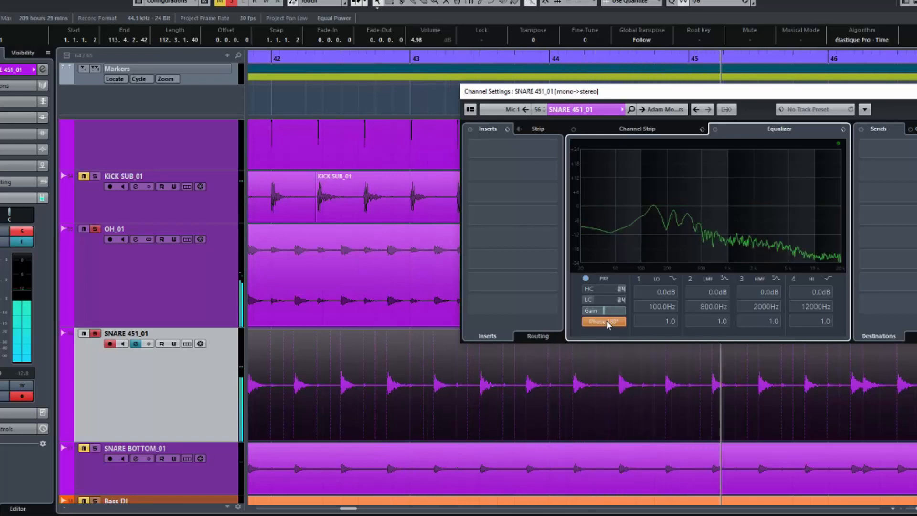
left_click(606, 320)
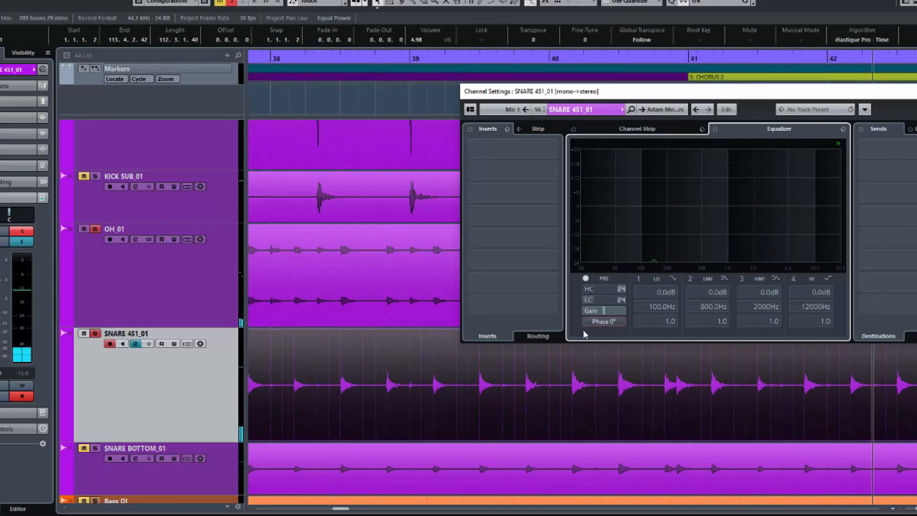
Step: Compare the OH_01, SNARE 451_01 and SNARE BOTTOM_01 waveforms up close at a snare hit just before bar 39
scroll(399, 367, "up", 2, "ctrl")
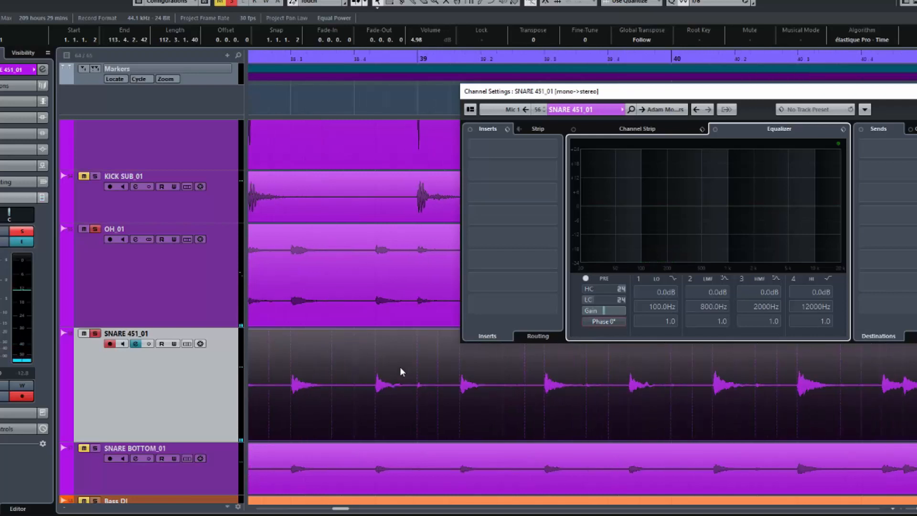
scroll(397, 364, "up", 5, "ctrl")
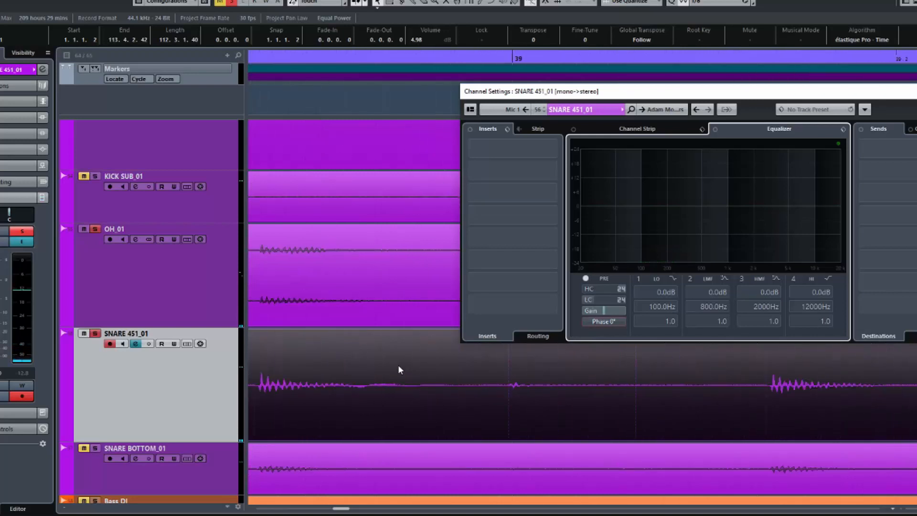
scroll(397, 365, "left", 4)
scroll(398, 365, "up", 4, "ctrl")
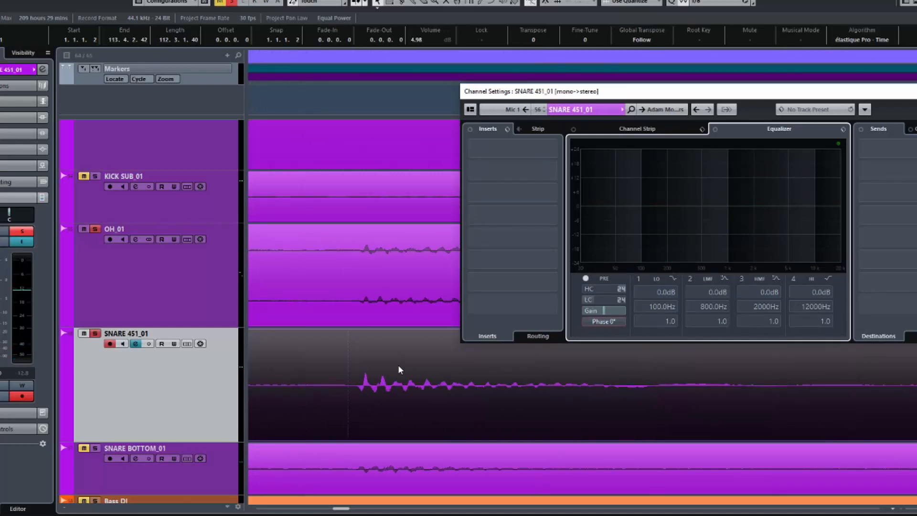
scroll(399, 366, "left", 2)
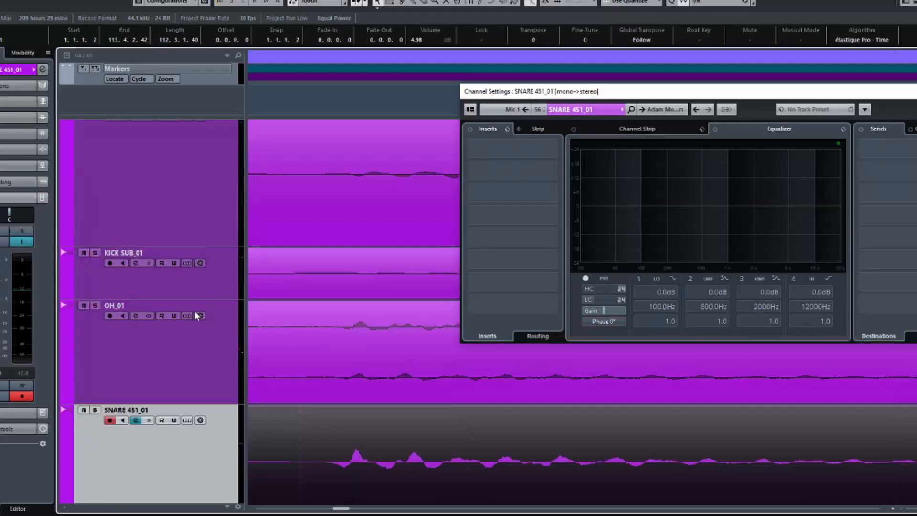
Step: Close the SNARE 451_01 channel settings and bring the Bass DI and Bass Amp (R) tracks into view
scroll(194, 315, "down", 6)
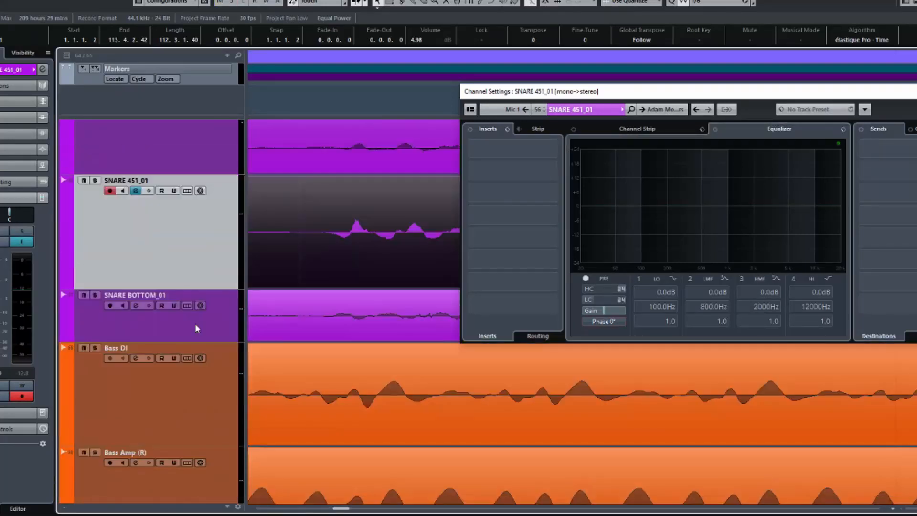
left_click_drag(798, 92, 635, 96)
left_click(787, 94)
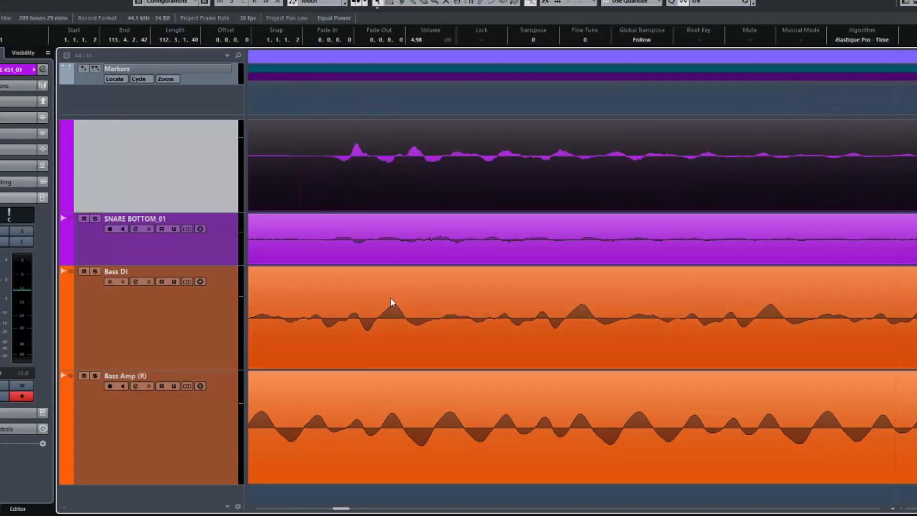
Step: Place the playback cursor at about beat 2 of bar 42, early in CHORUS 2, for checking the bass tracks
key("g")
key("g")
key("g")
key("g")
key("g")
key("g")
key("g")
key("g")
key("g")
left_click(460, 97)
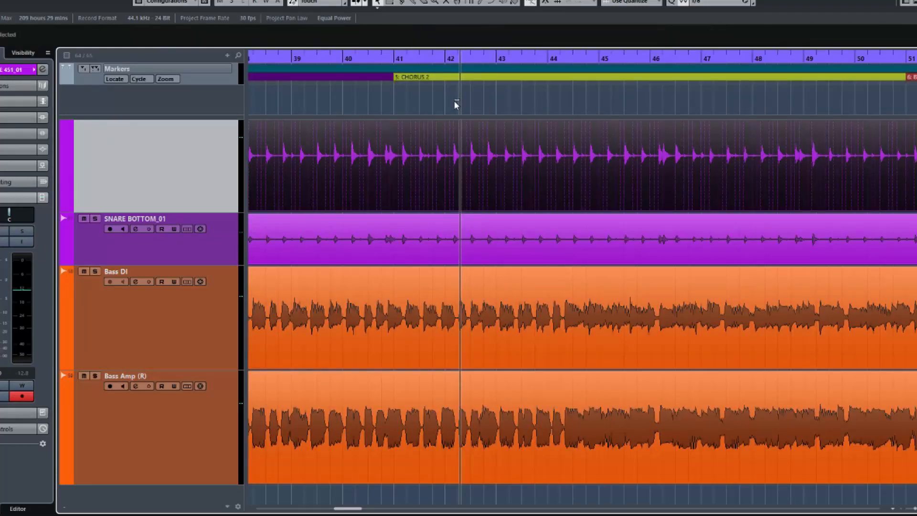
left_click(457, 95)
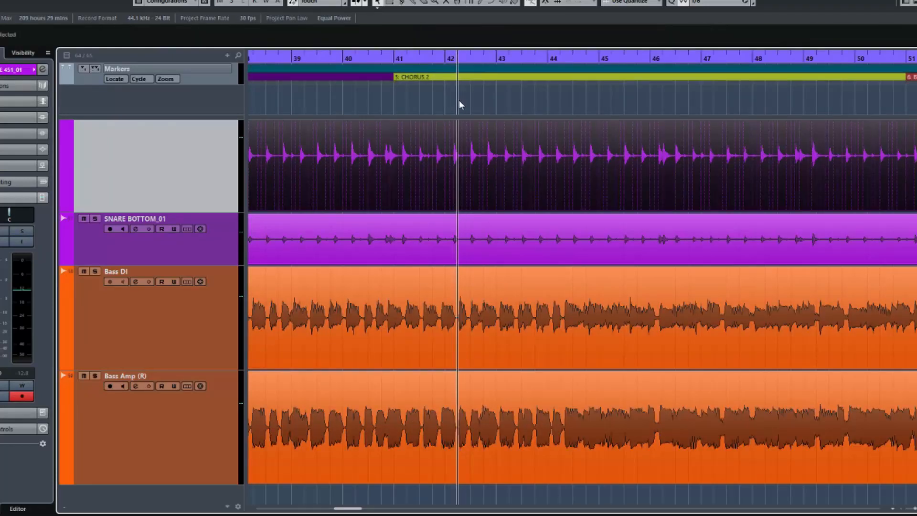
key("h")
key("h")
key("h")
key("h")
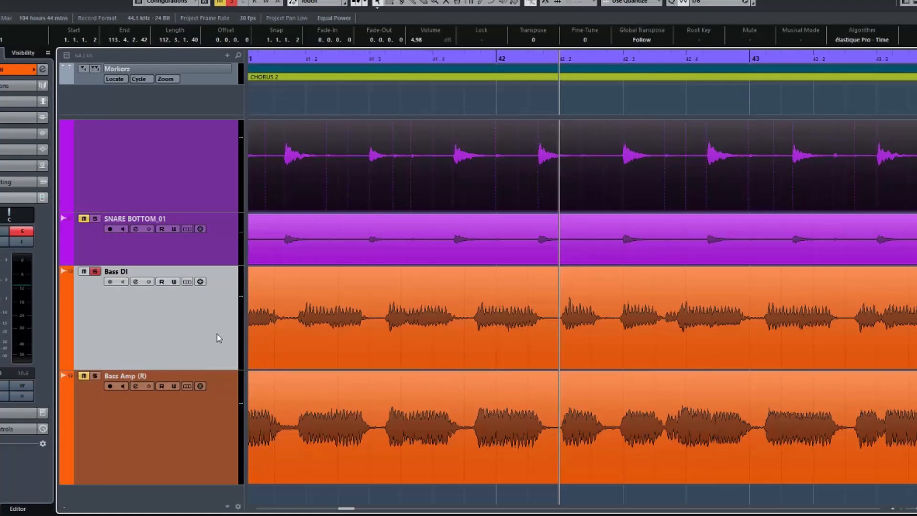
Step: Listen to Bass DI soloed from bar 42, stop playback and unsolo the track
key("space")
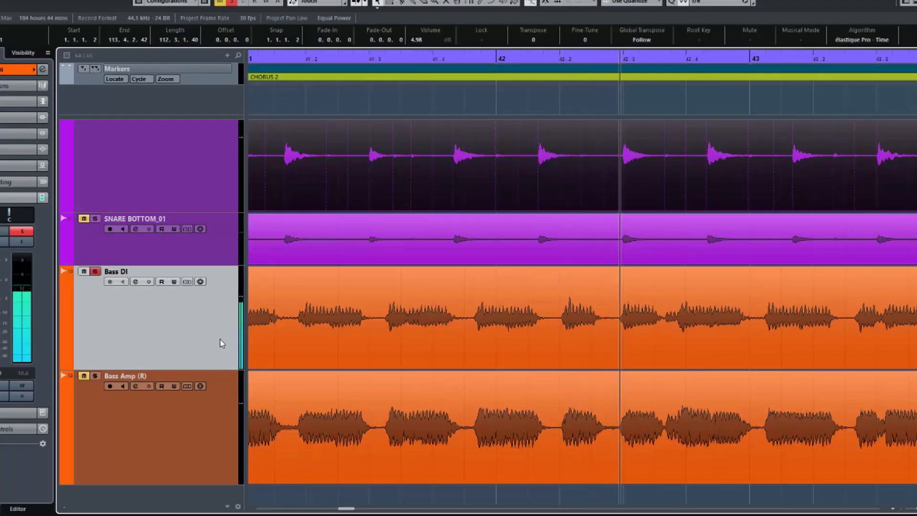
scroll(430, 335, "down", 3)
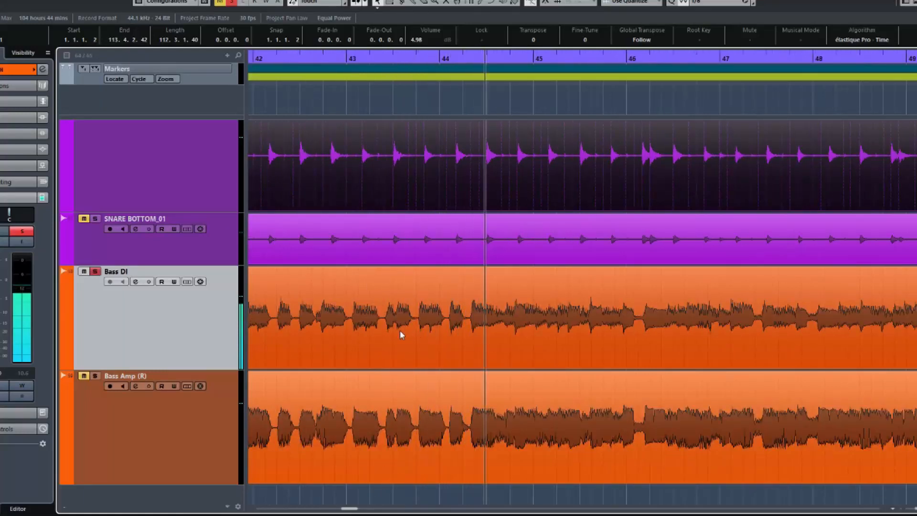
key("space")
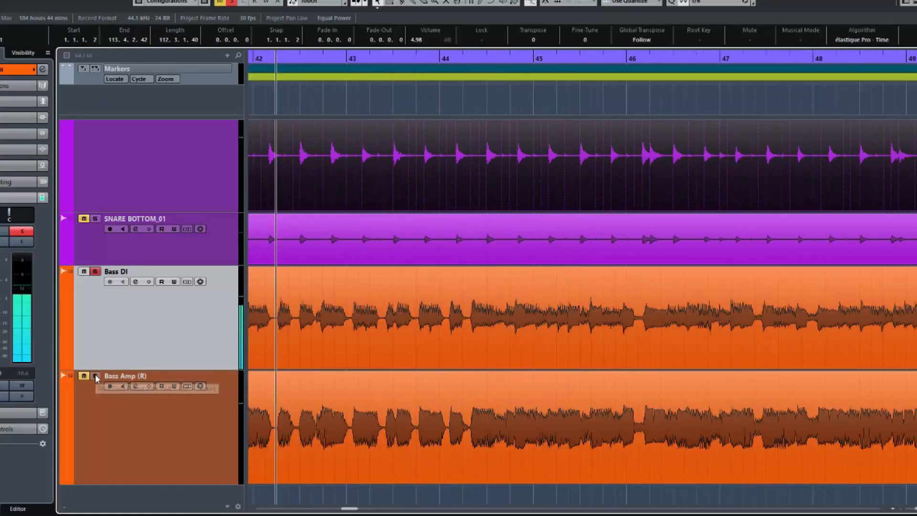
left_click(95, 273)
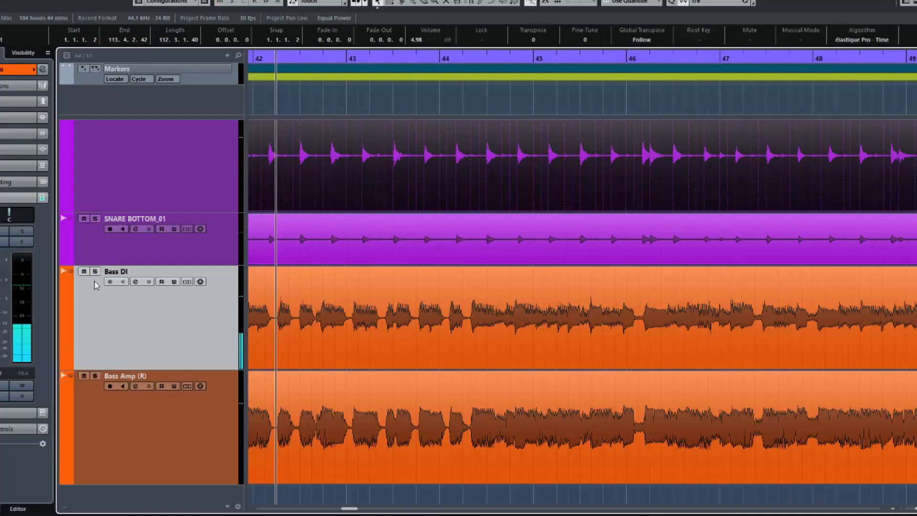
Step: Listen to Bass Amp (R) soloed from bar 42, stop playback and switch the solo to Bass DI
left_click(95, 376)
key("space")
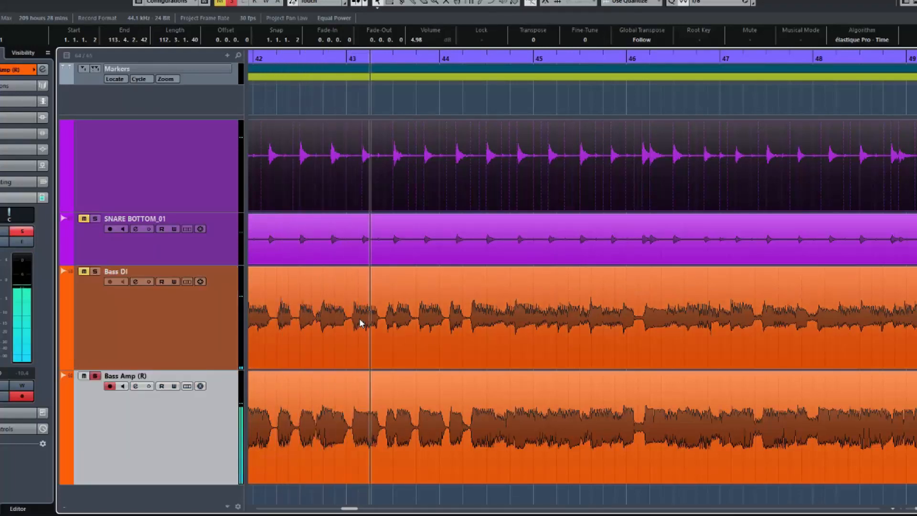
key("space")
left_click(95, 271)
left_click(95, 376)
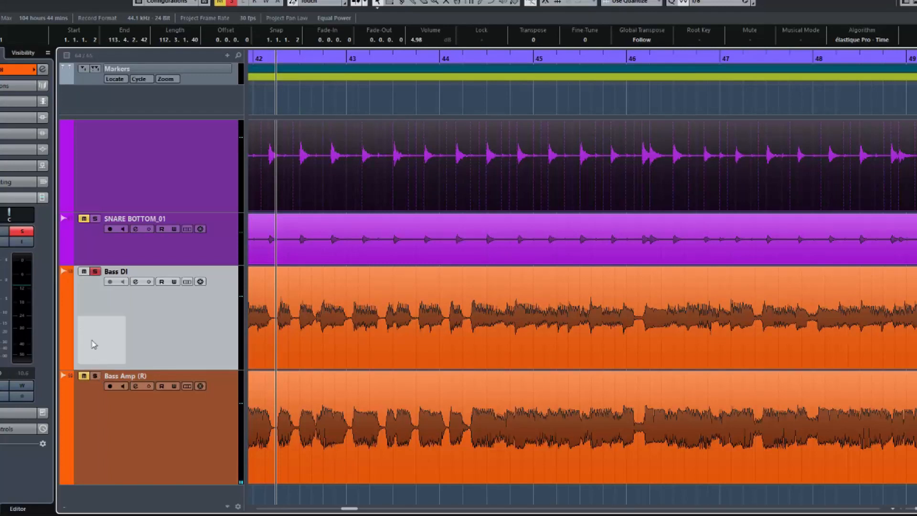
Step: Play Bass Amp (R) soloed from bar 42, toggle the Bass DI solo to compare, and stop with both soloed
left_click(96, 377)
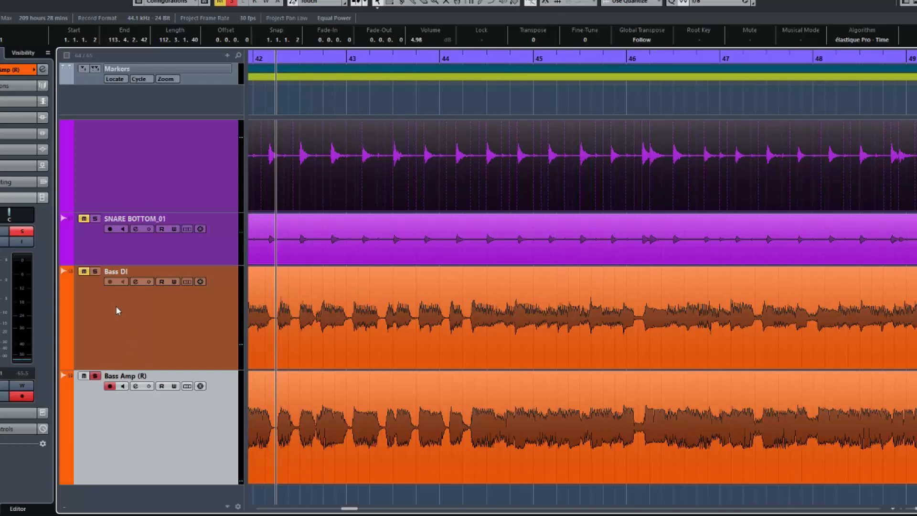
key("space")
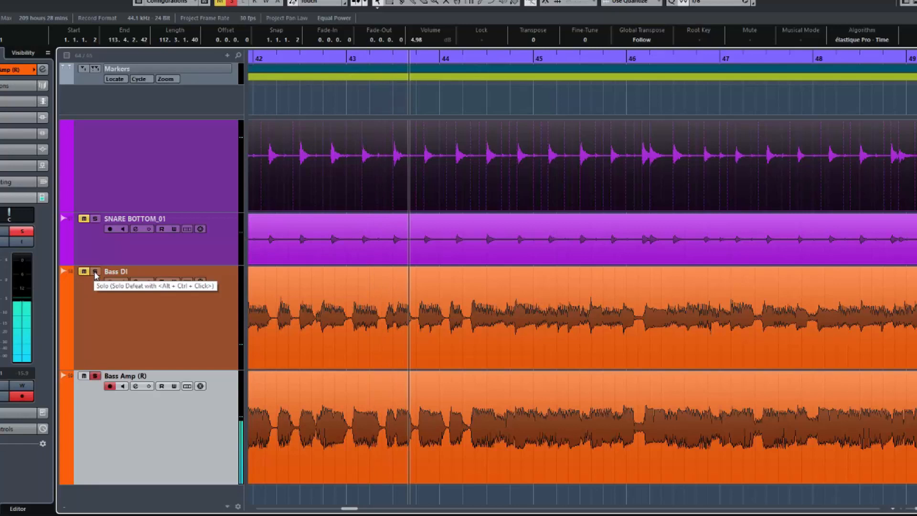
left_click(95, 272)
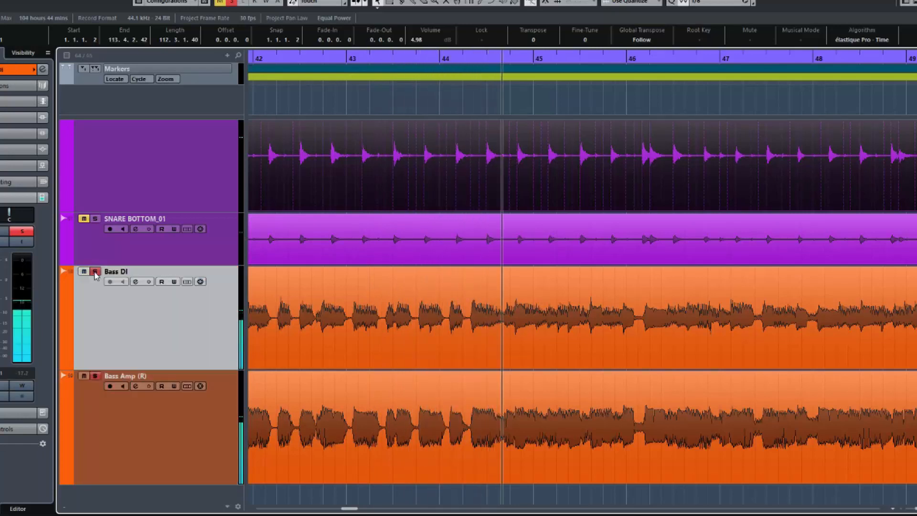
left_click(95, 272)
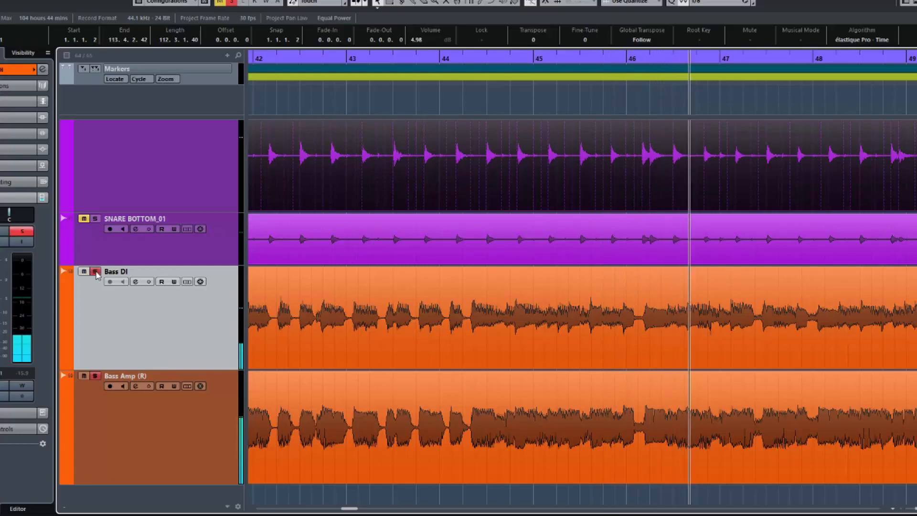
left_click(95, 272)
key("space")
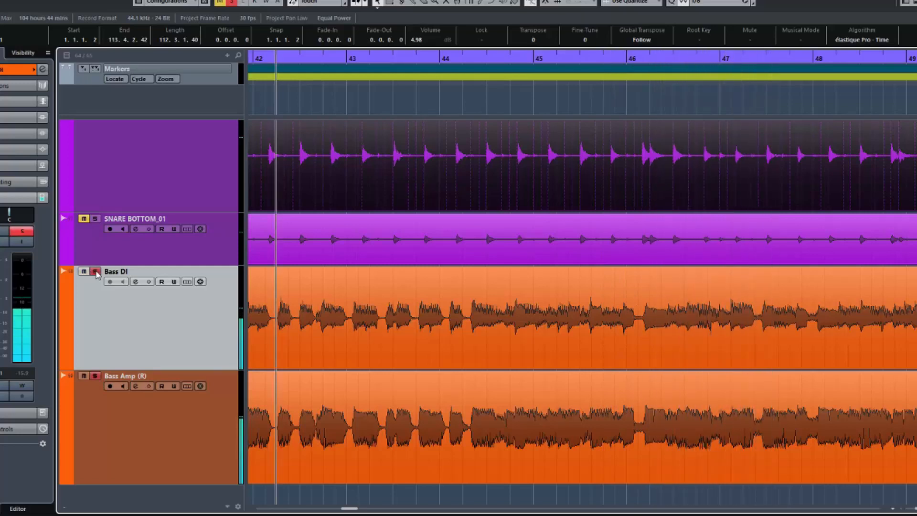
Step: Open the Bass DI channel settings and compare Phase 180° and 0° against Bass Amp (R) during playback, leaving it at 0°
left_click(136, 281)
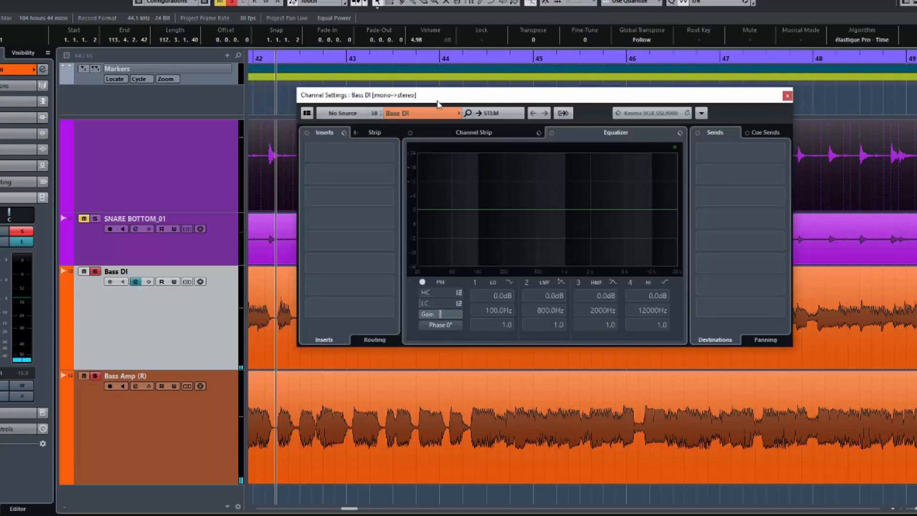
left_click_drag(438, 101, 443, 94)
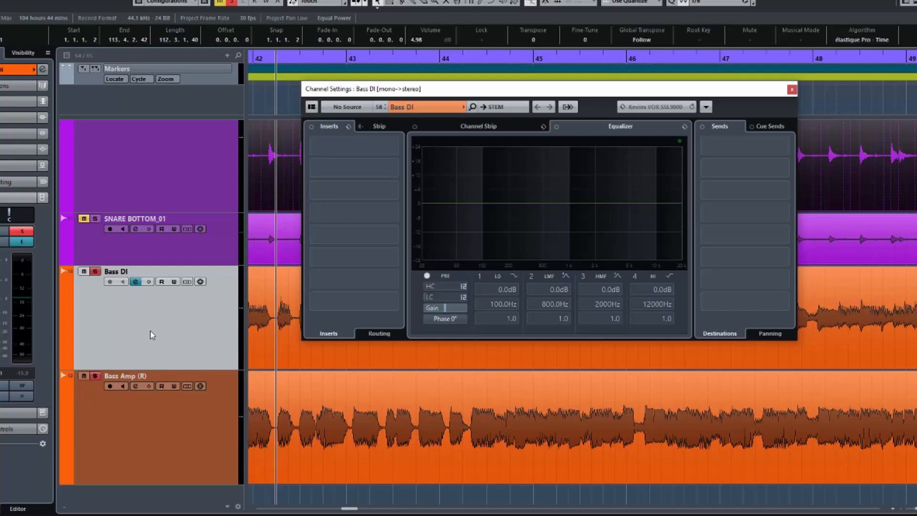
key("space")
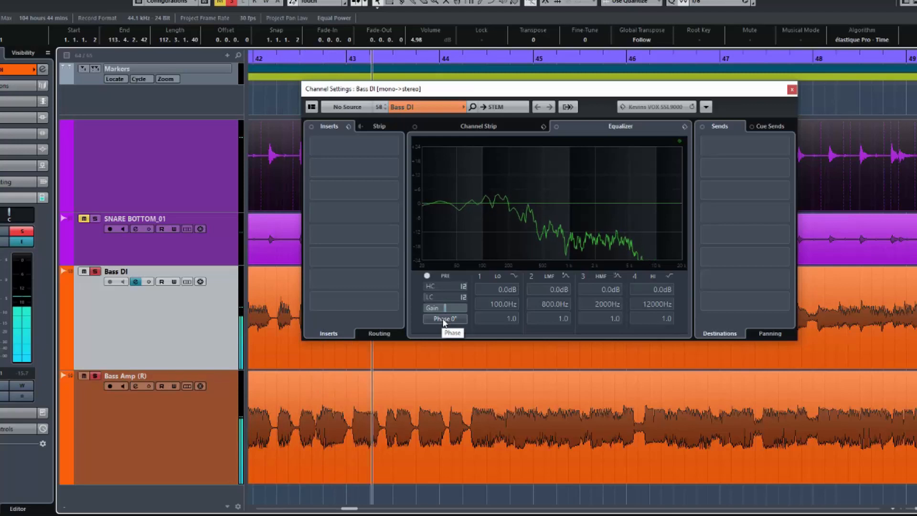
left_click(443, 320)
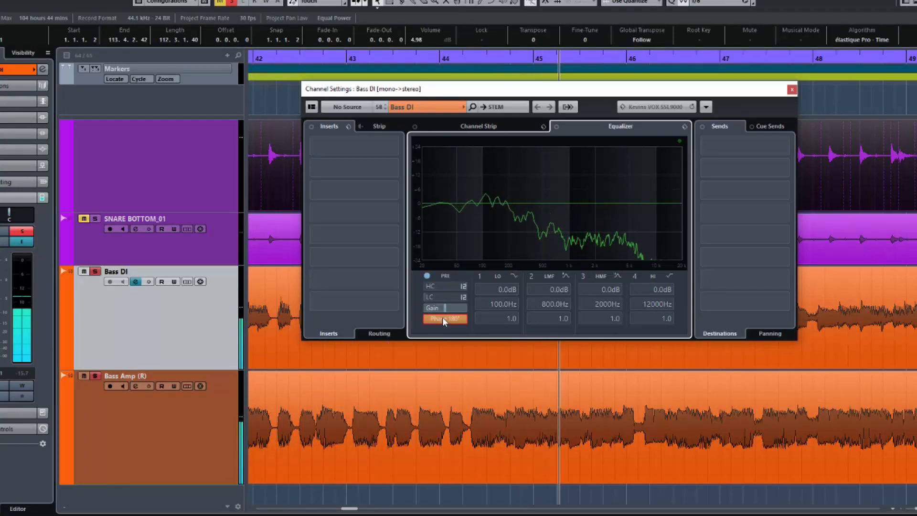
left_click(442, 319)
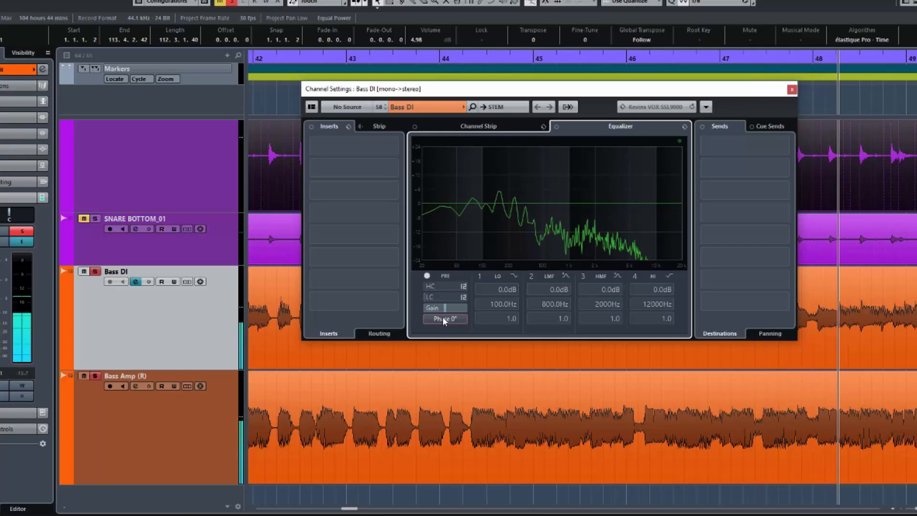
left_click(442, 319)
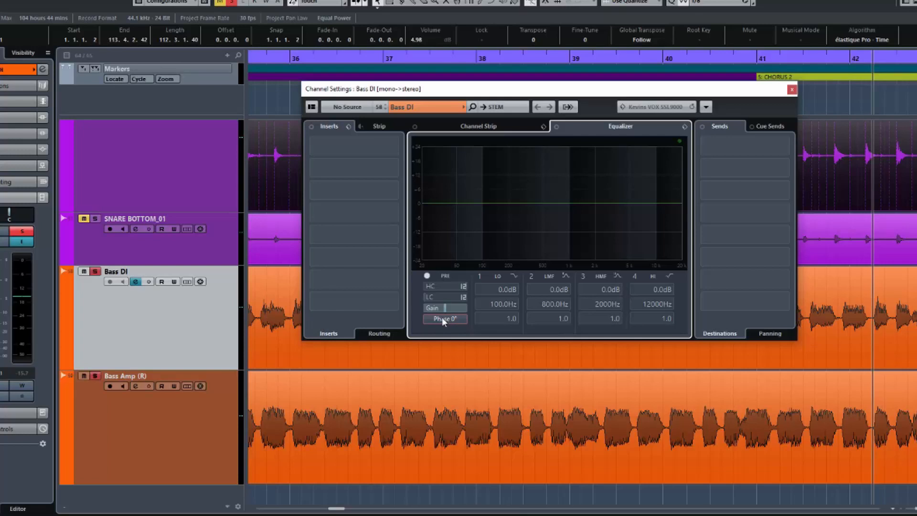
left_click(444, 321)
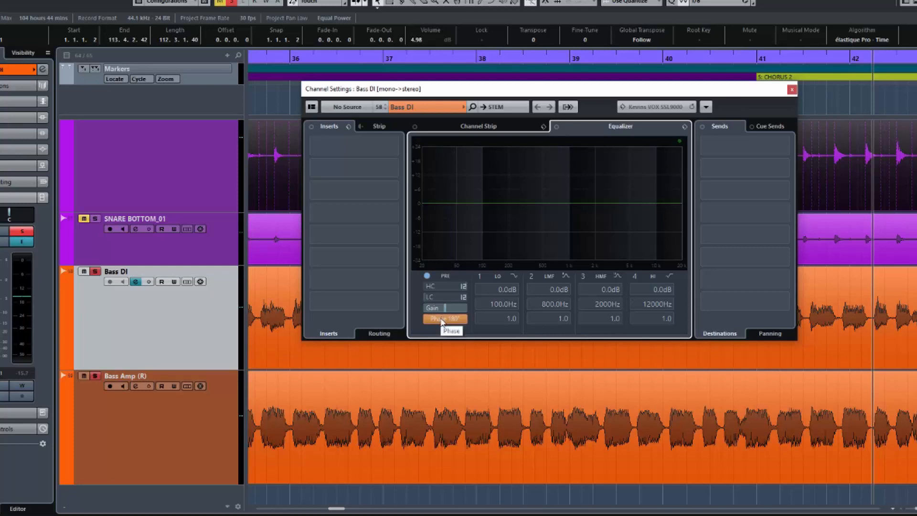
left_click(441, 322)
Step: Move the Bass DI channel settings aside and compare the Bass DI and Bass Amp (R) waveforms up close at the note just before beat 2 of bar 37
left_click_drag(409, 89, 609, 129)
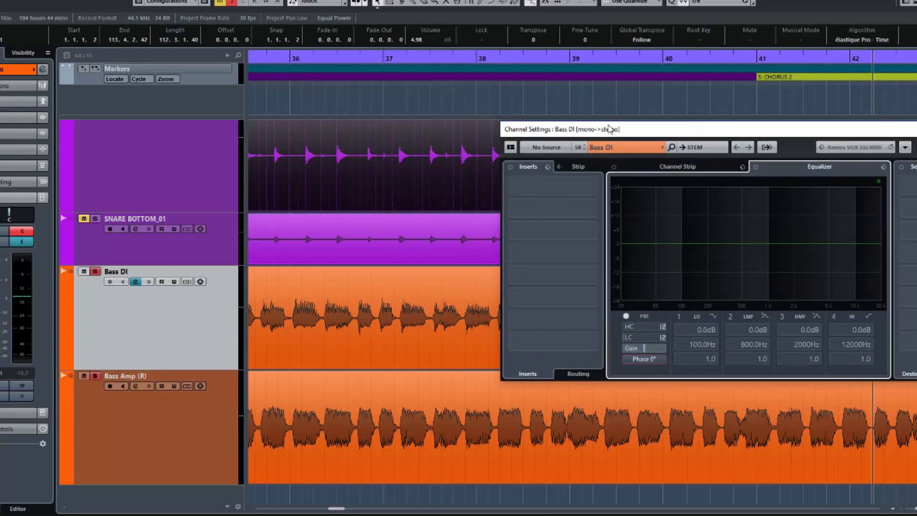
left_click(400, 101)
key("h")
key("h")
key("h")
key("h")
key("h")
key("h")
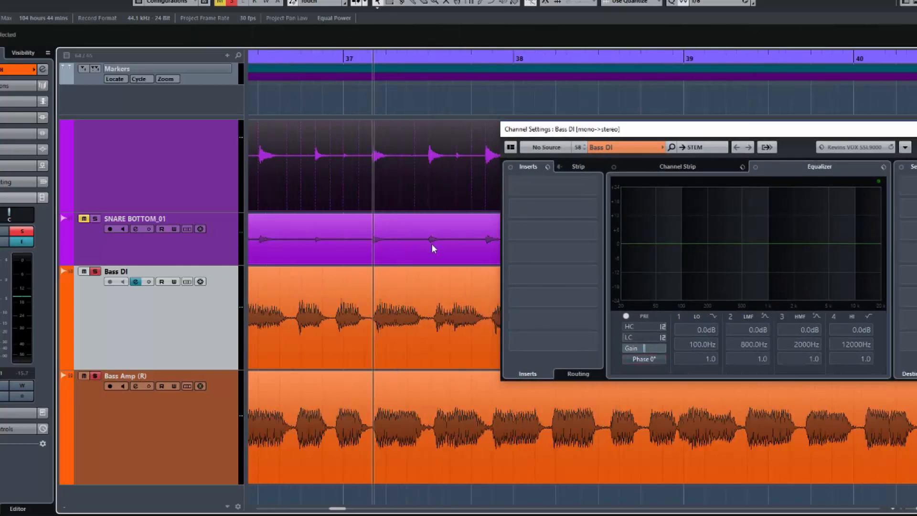
scroll(401, 392, "left", 7)
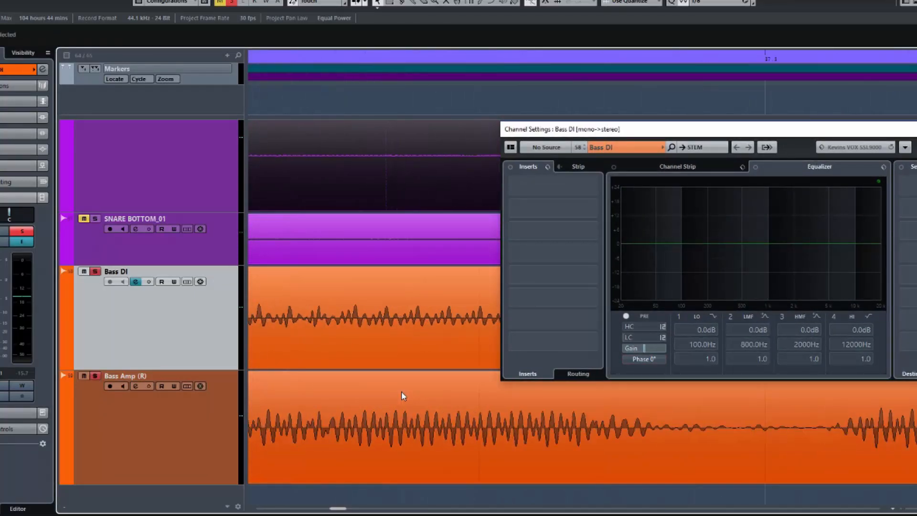
scroll(402, 392, "right", 1)
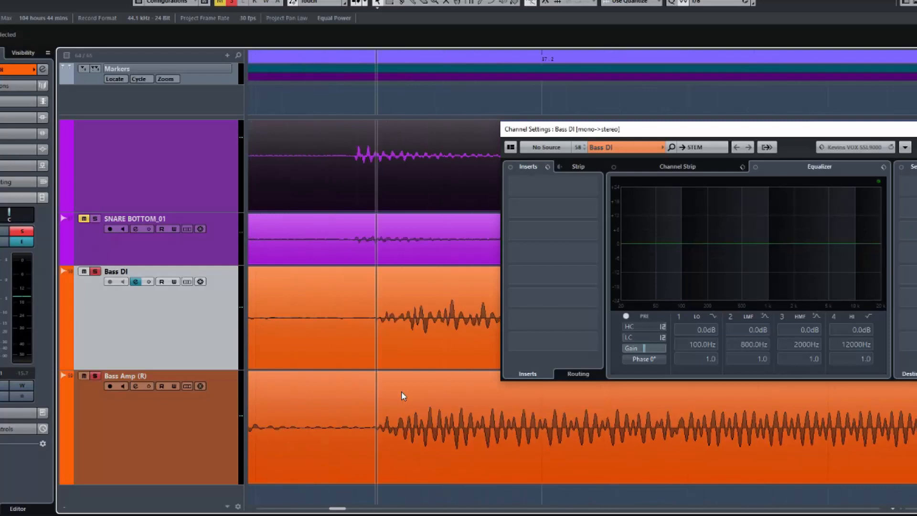
scroll(402, 396, "up", 2)
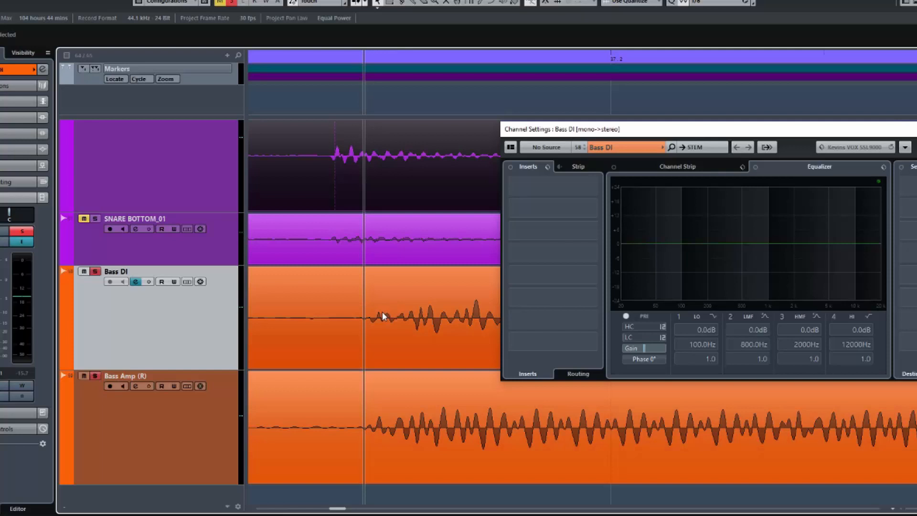
scroll(422, 416, "down", 4)
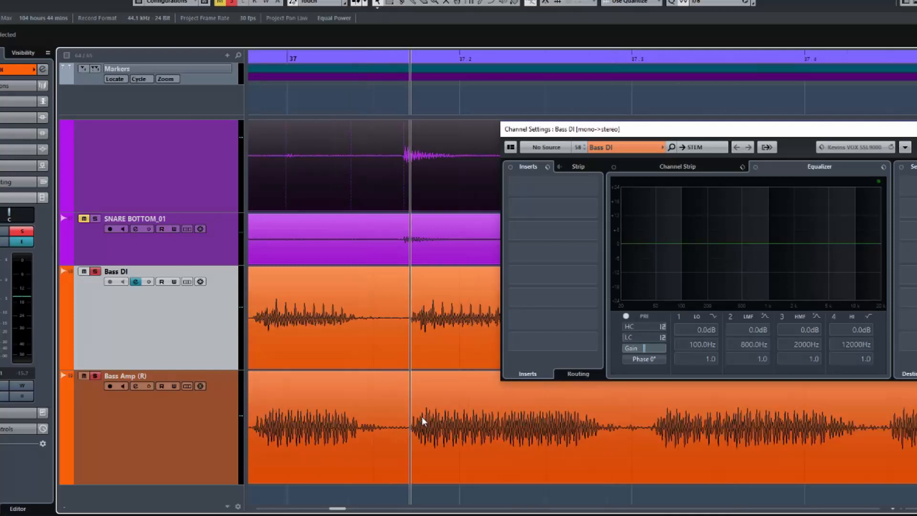
scroll(422, 416, "down", 6)
scroll(422, 417, "down", 4)
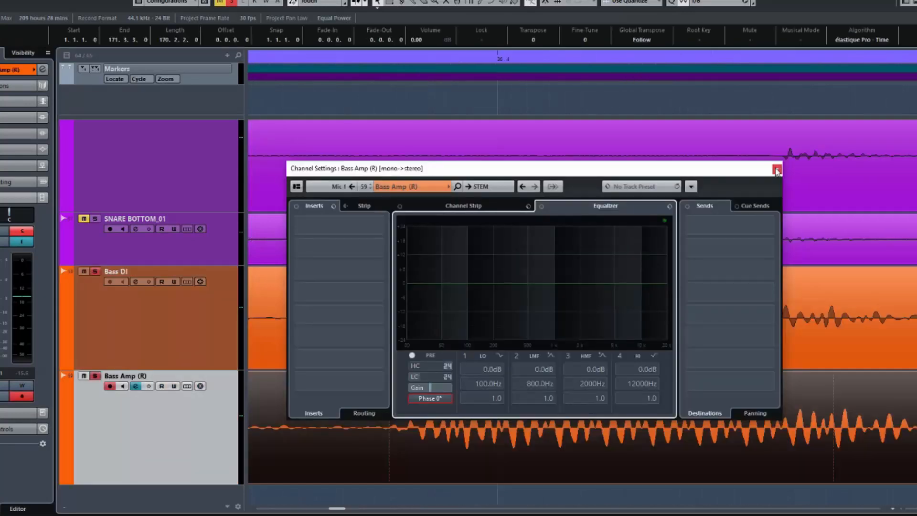
Step: Close the Bass Amp (R) channel settings and compare the note starts of both bass tracks around bar 37
left_click(776, 169)
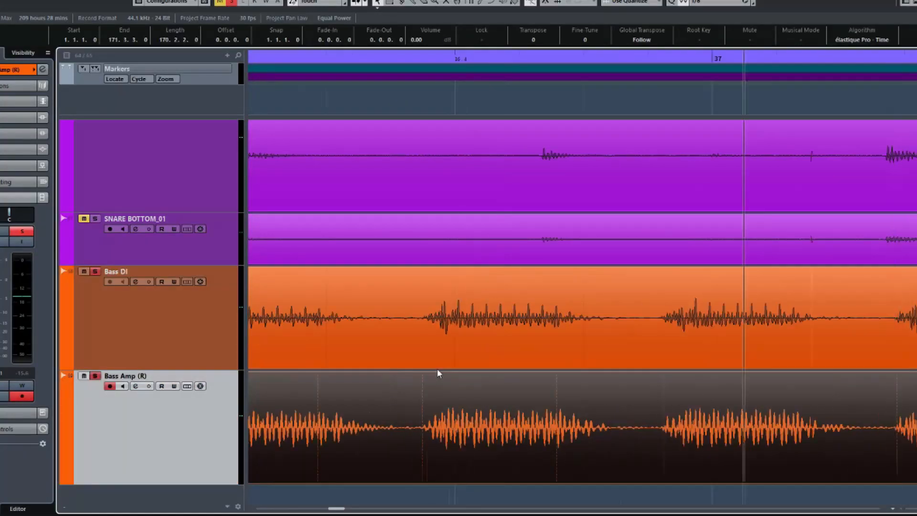
scroll(437, 369, "down", 7)
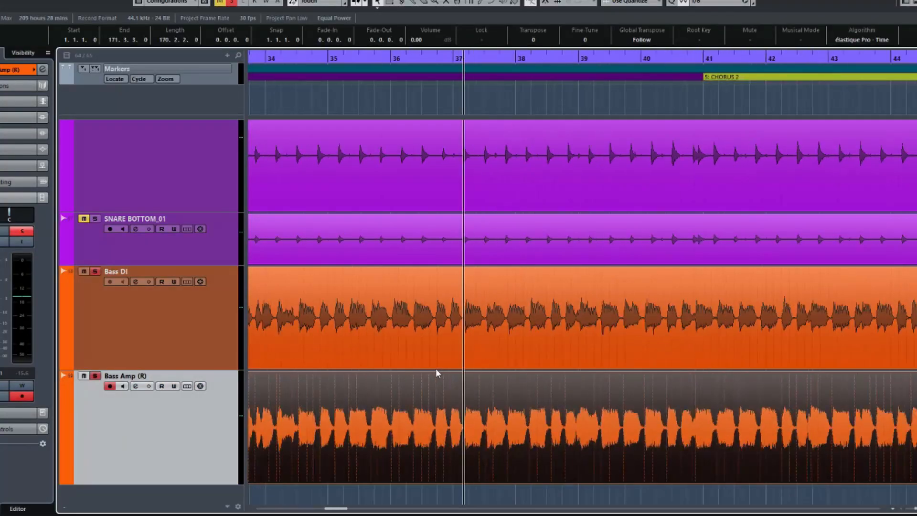
scroll(436, 369, "up", 5)
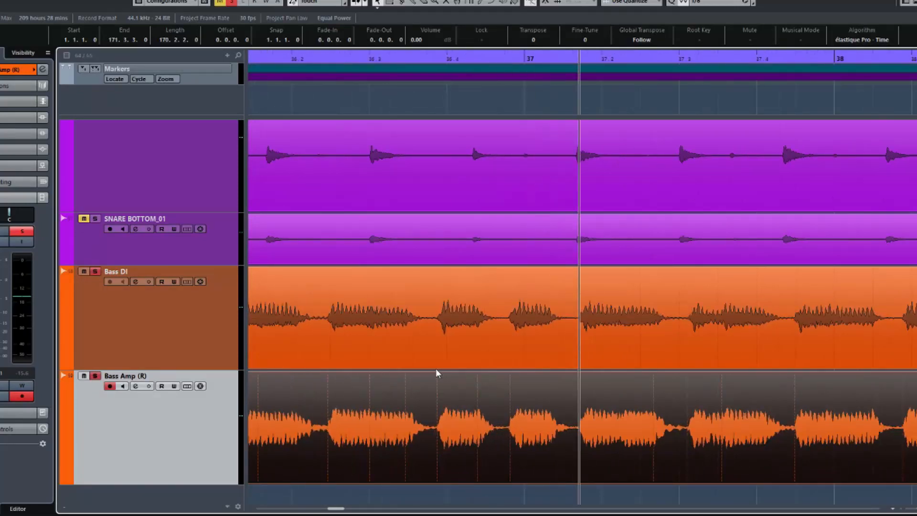
scroll(435, 368, "up", 3)
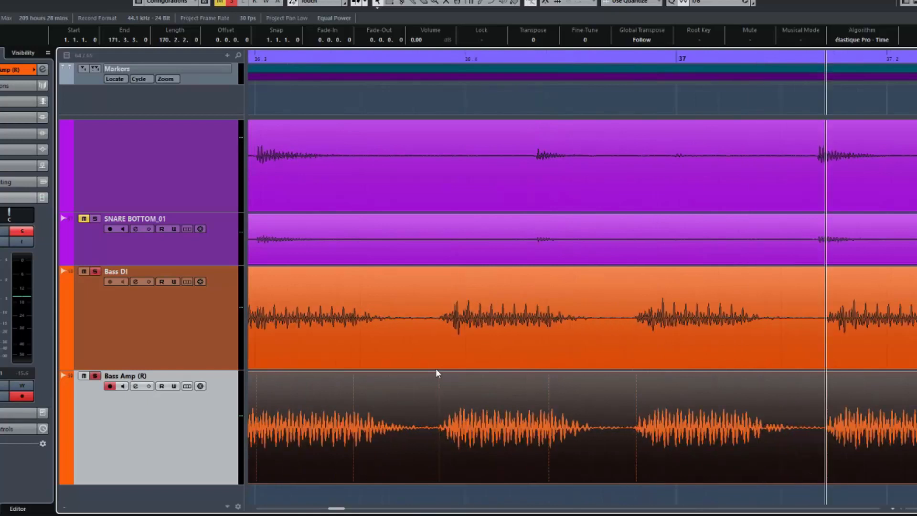
scroll(436, 368, "down", 1)
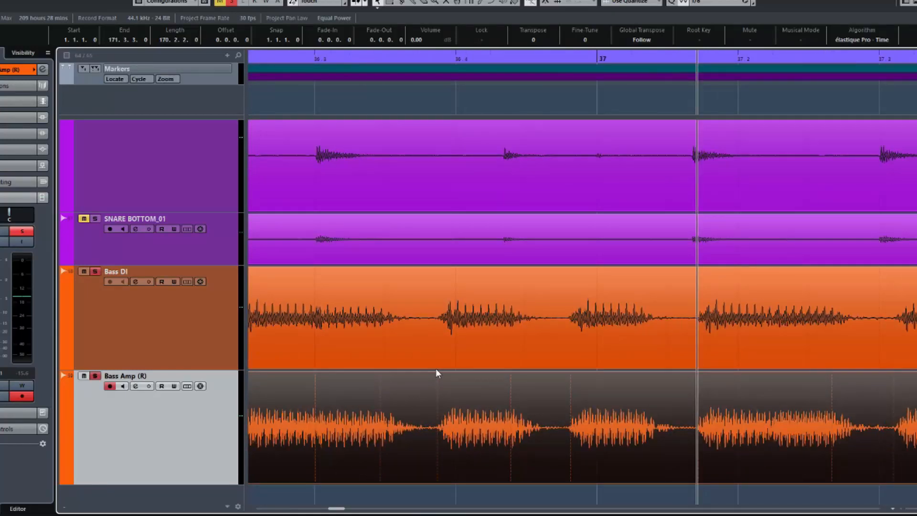
scroll(436, 369, "down", 4)
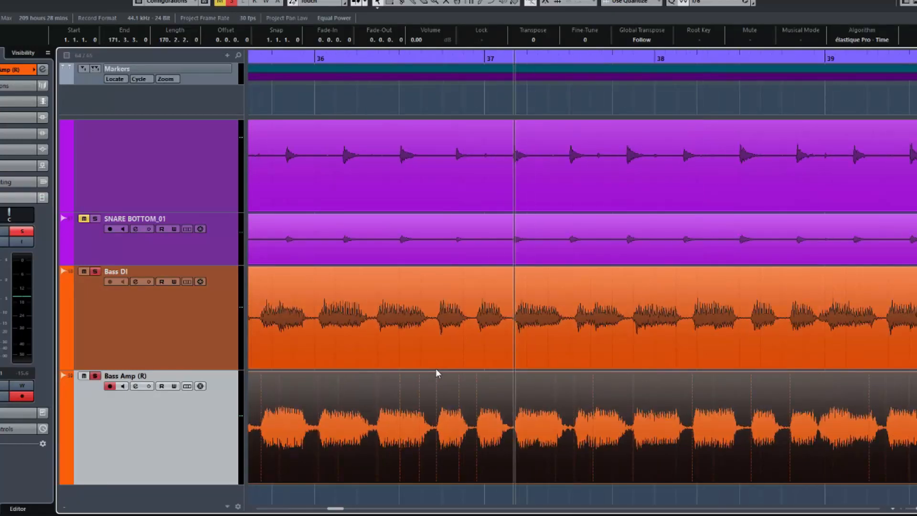